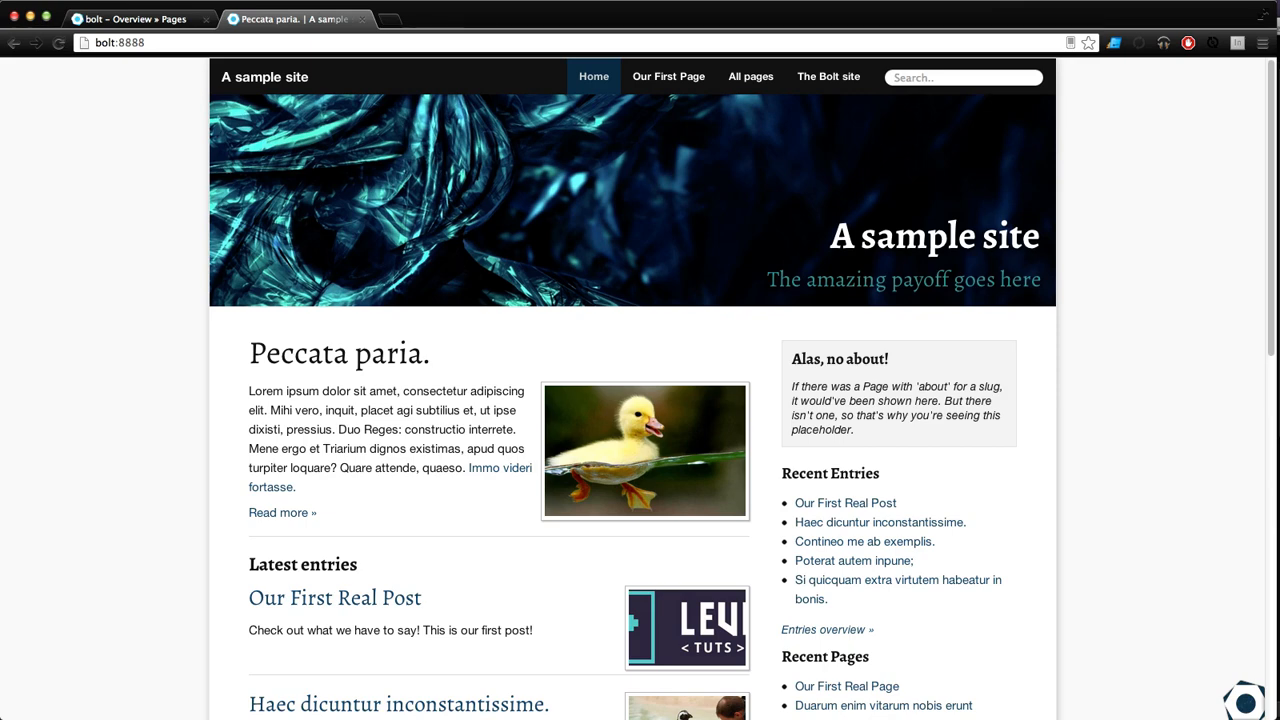
Step: Switch to Sublime Text and preview menu.yml, contenttypes.yml and taxonomy.yml in the app/config folder
key(super+Tab)
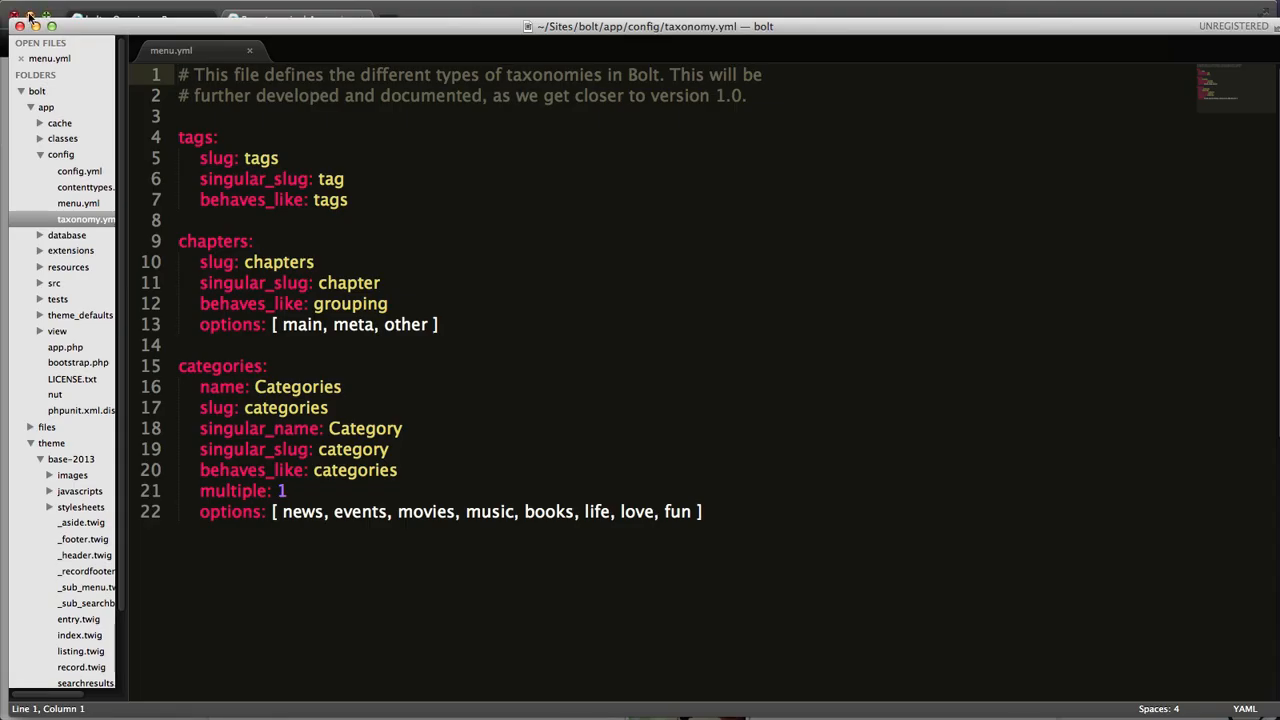
click(46, 107)
click(46, 136)
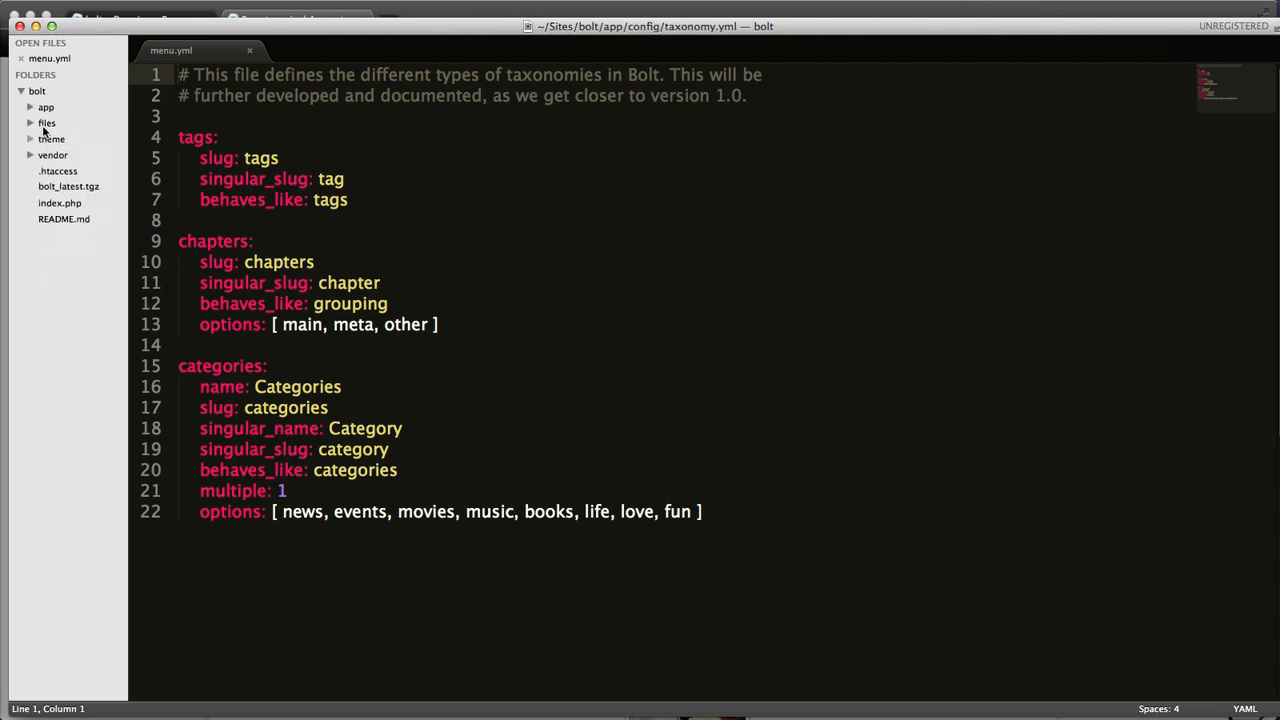
click(45, 107)
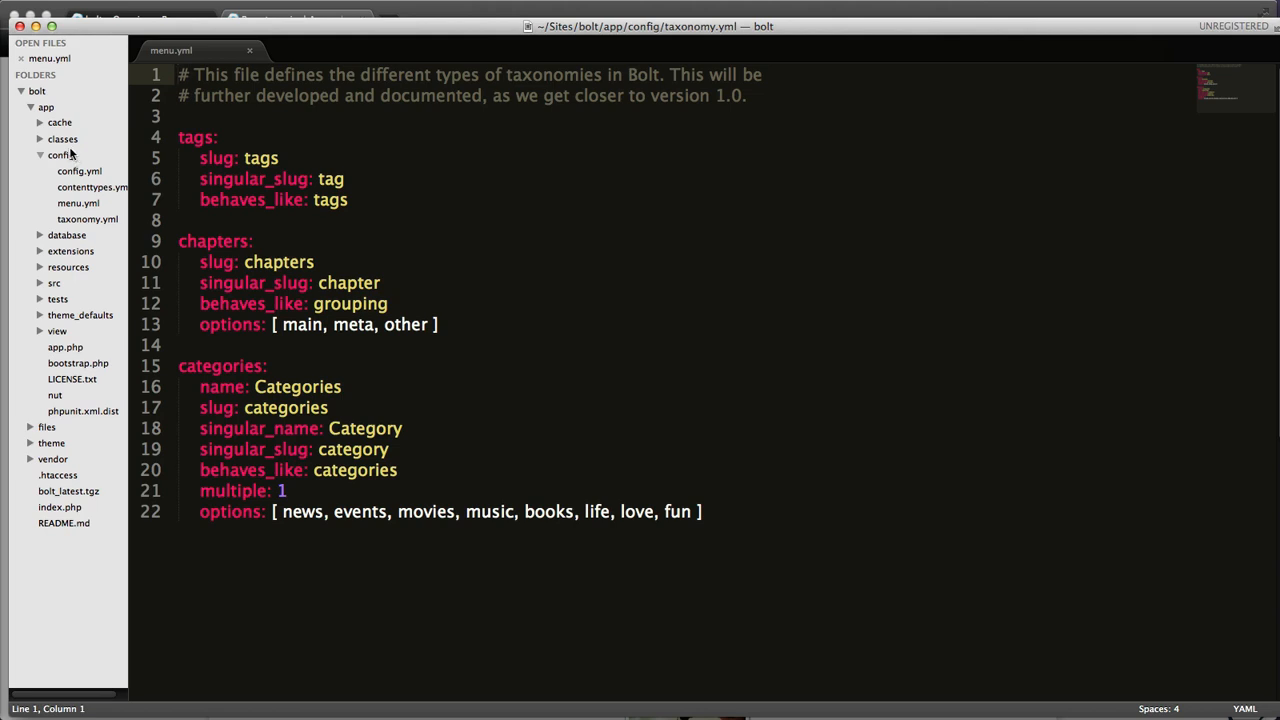
click(79, 204)
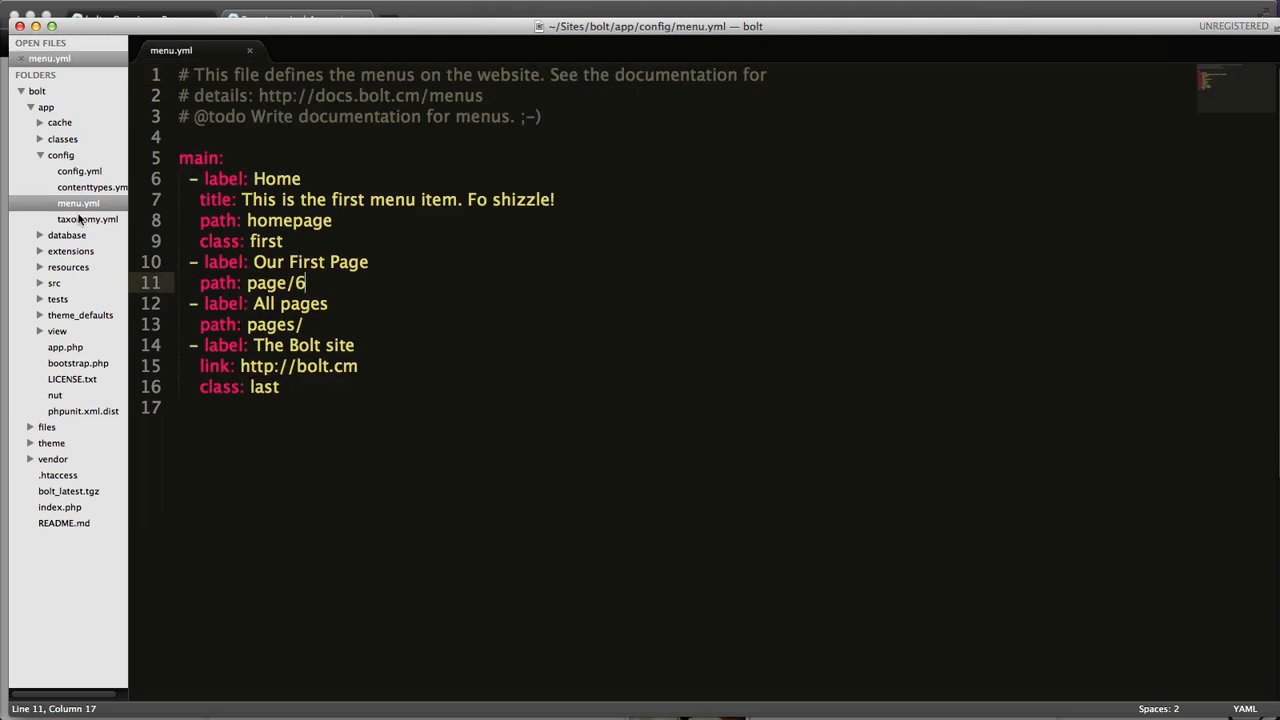
click(90, 221)
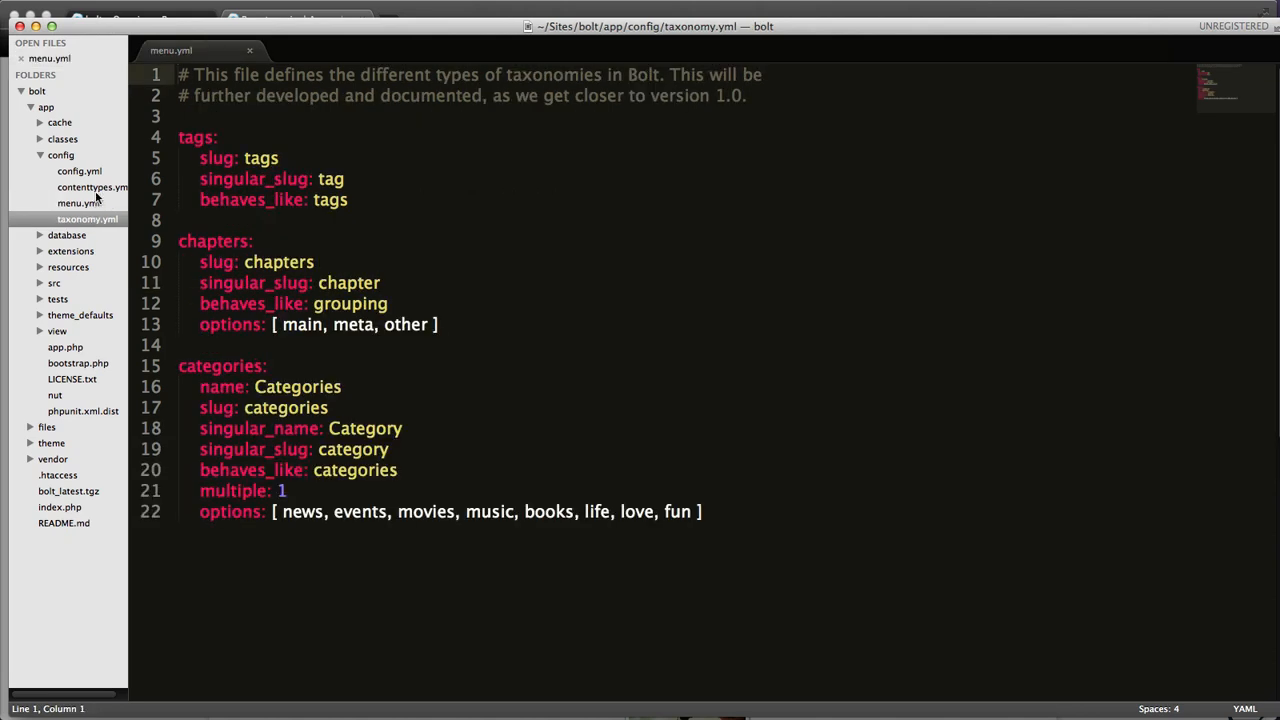
click(100, 188)
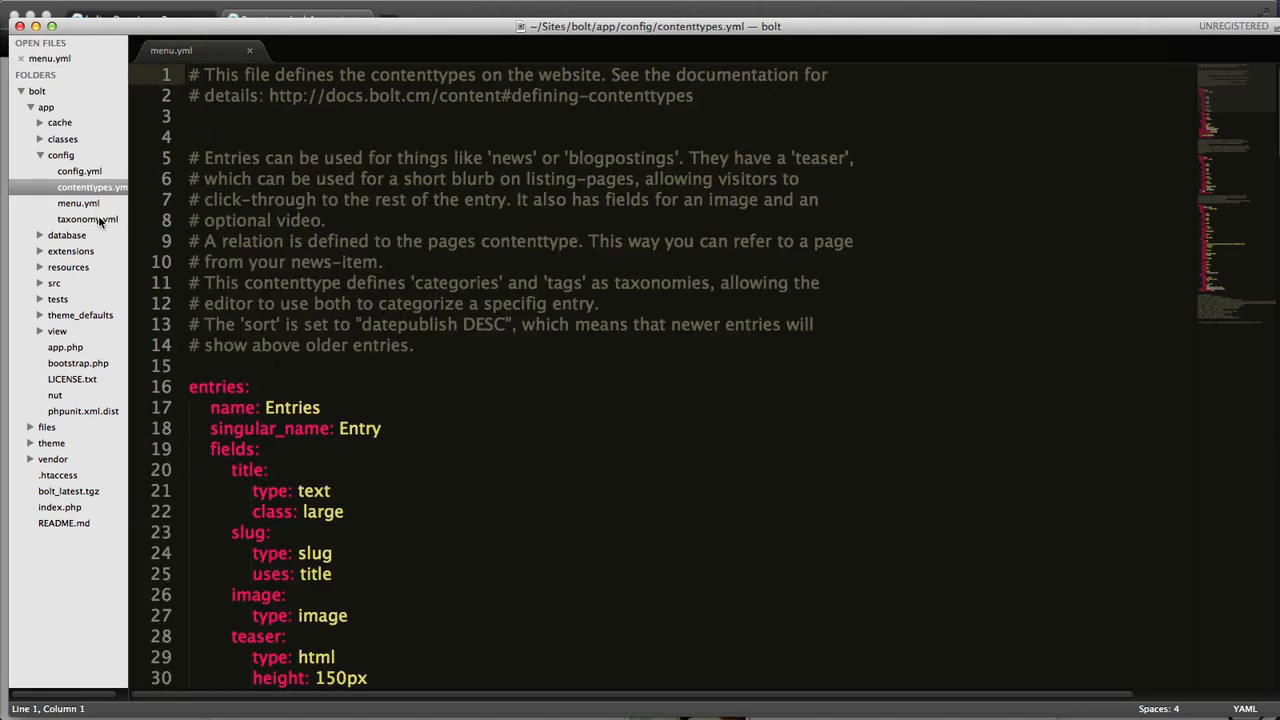
click(100, 220)
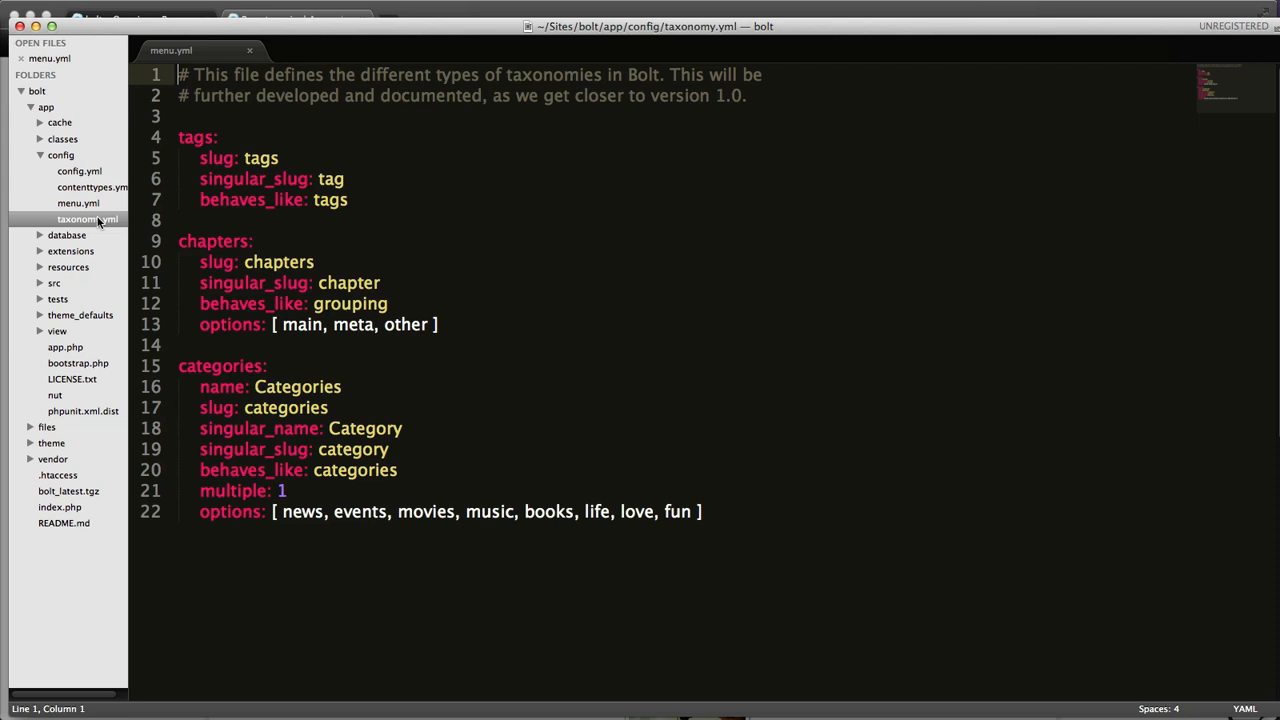
Step: Open app/config/taxonomy.yml for editing and close menu.yml
click(354, 264)
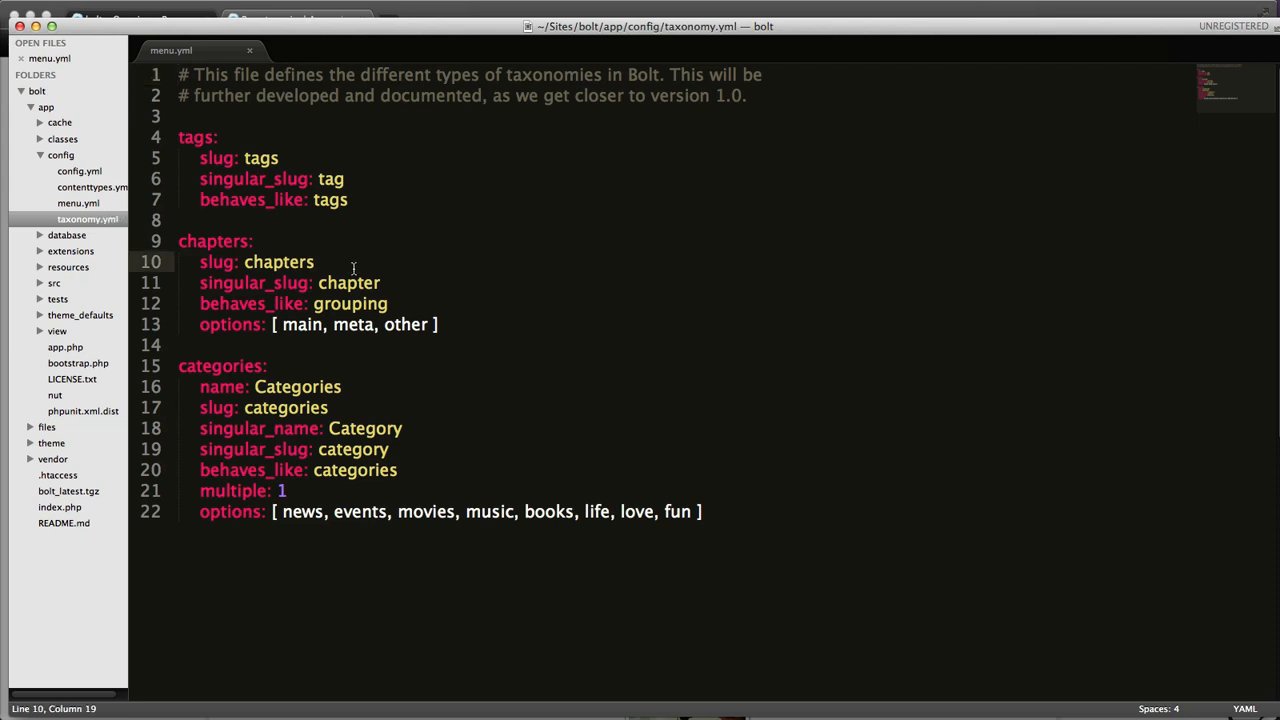
double_click(82, 222)
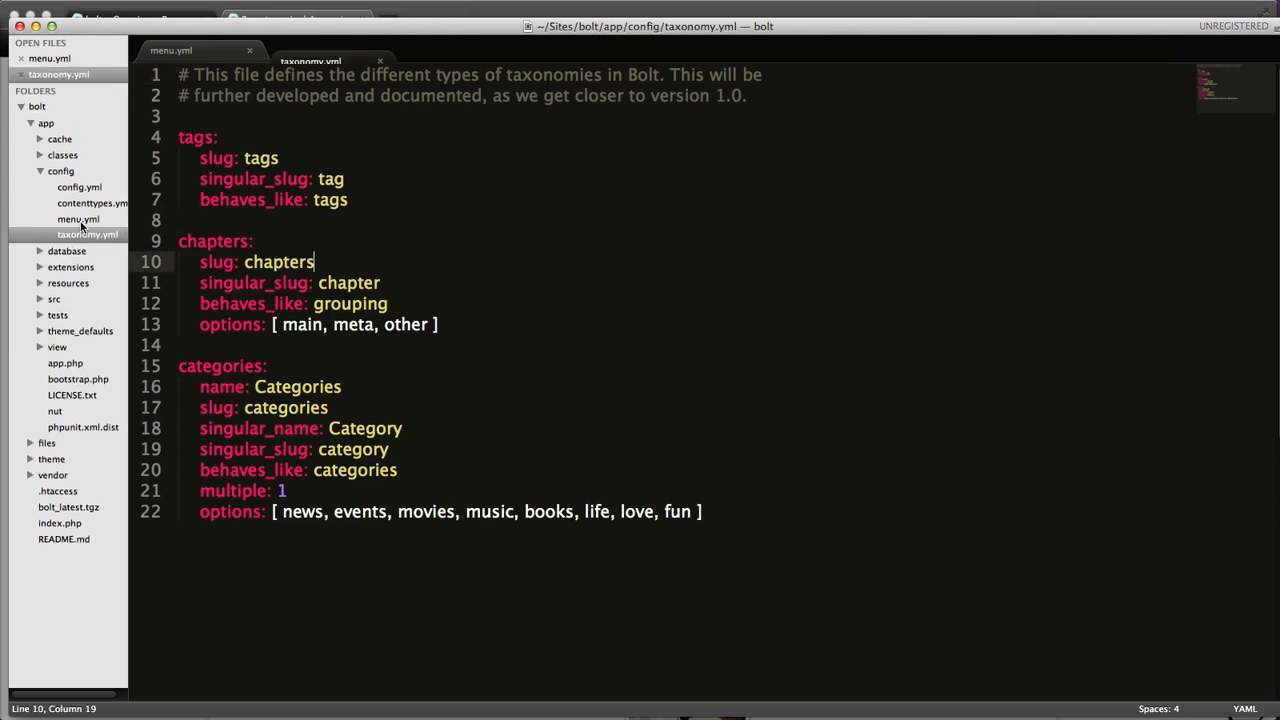
click(249, 50)
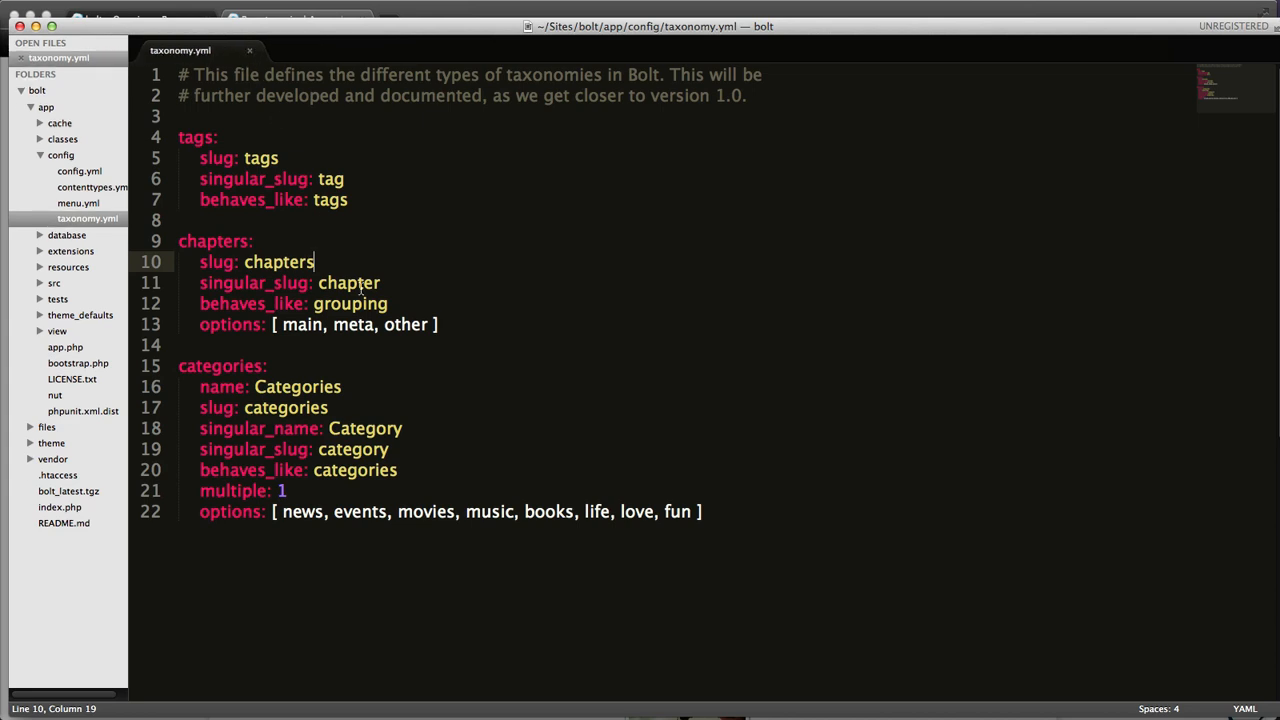
Step: Examine the behaves_like settings of the tags, chapters and categories taxonomies
click(362, 285)
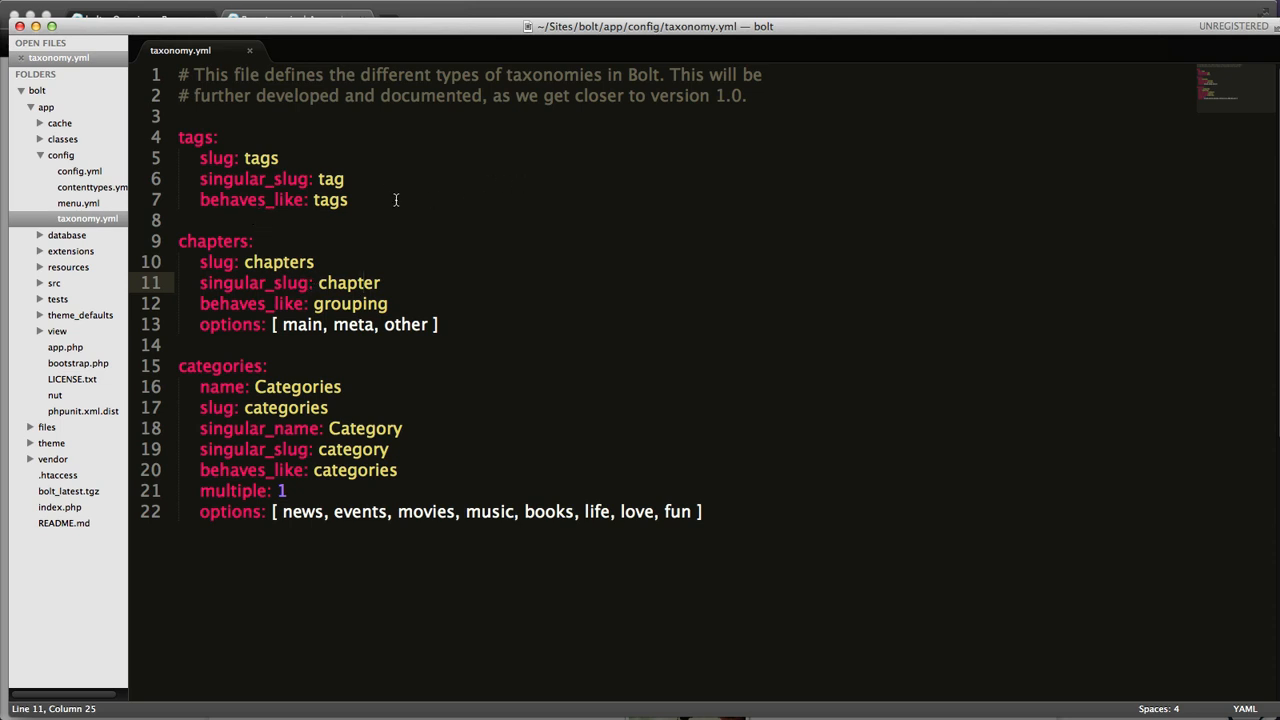
drag(395, 200, 207, 200)
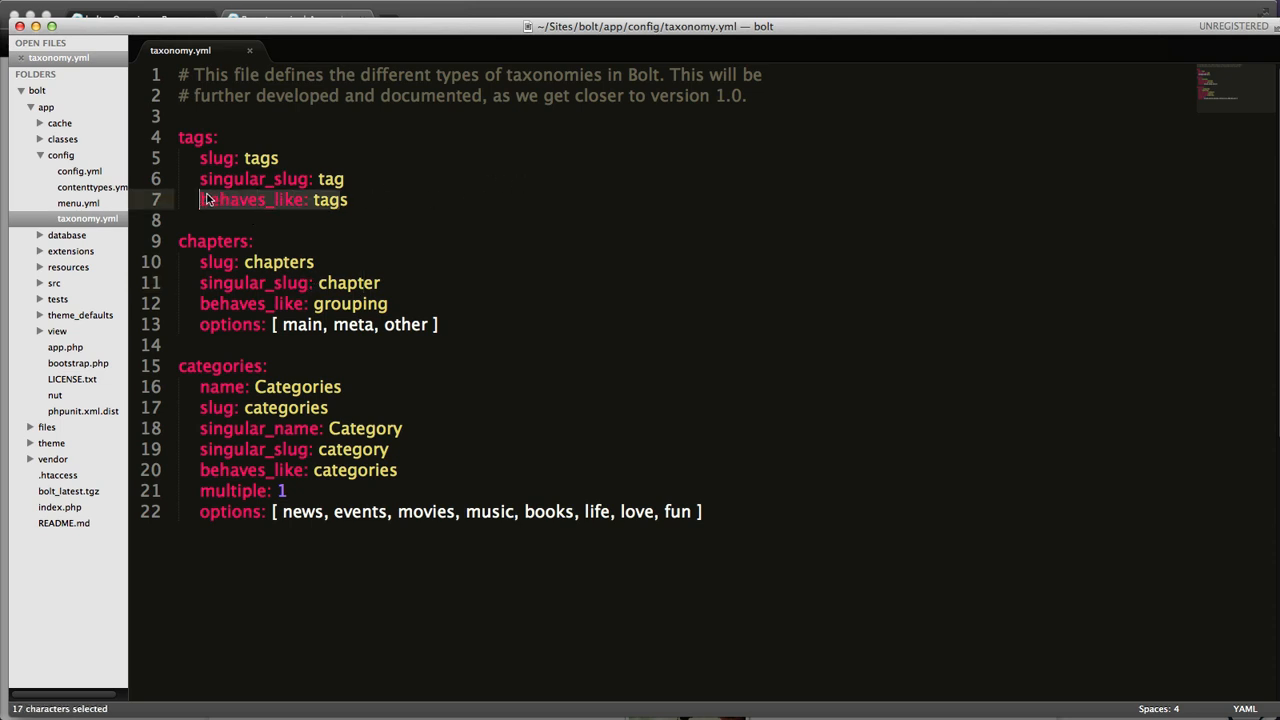
drag(388, 305, 210, 304)
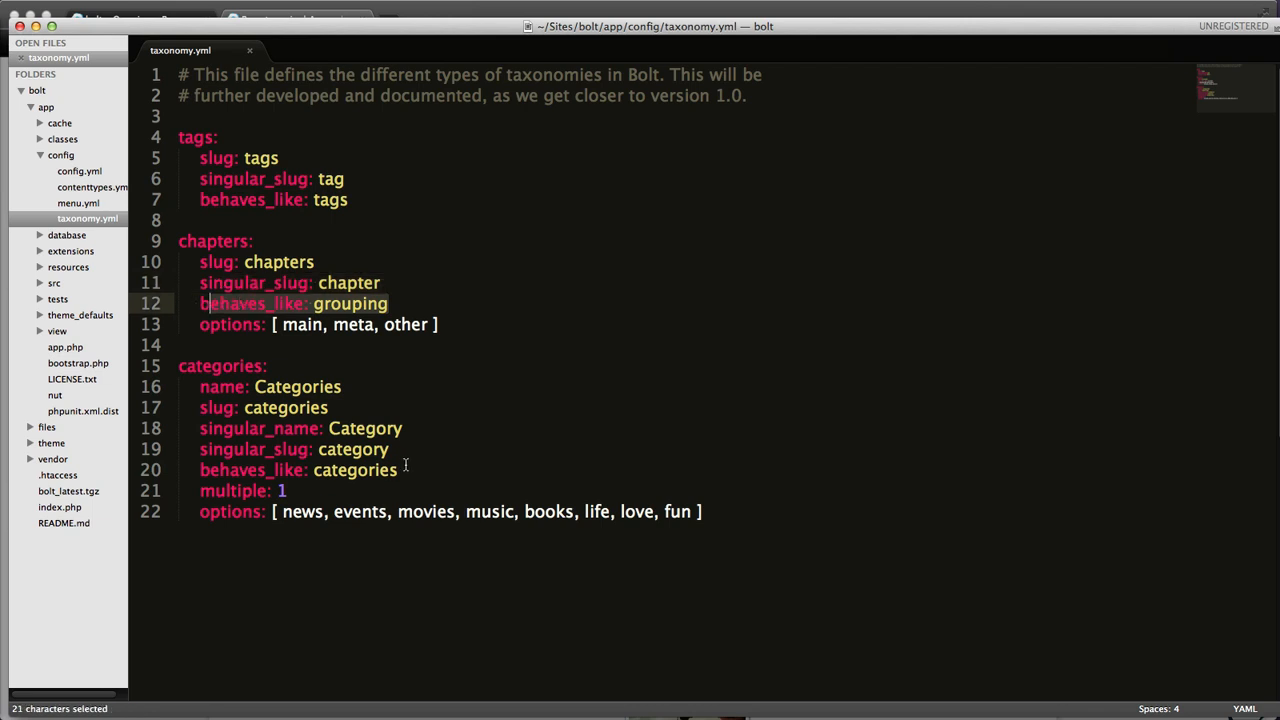
drag(405, 467, 206, 477)
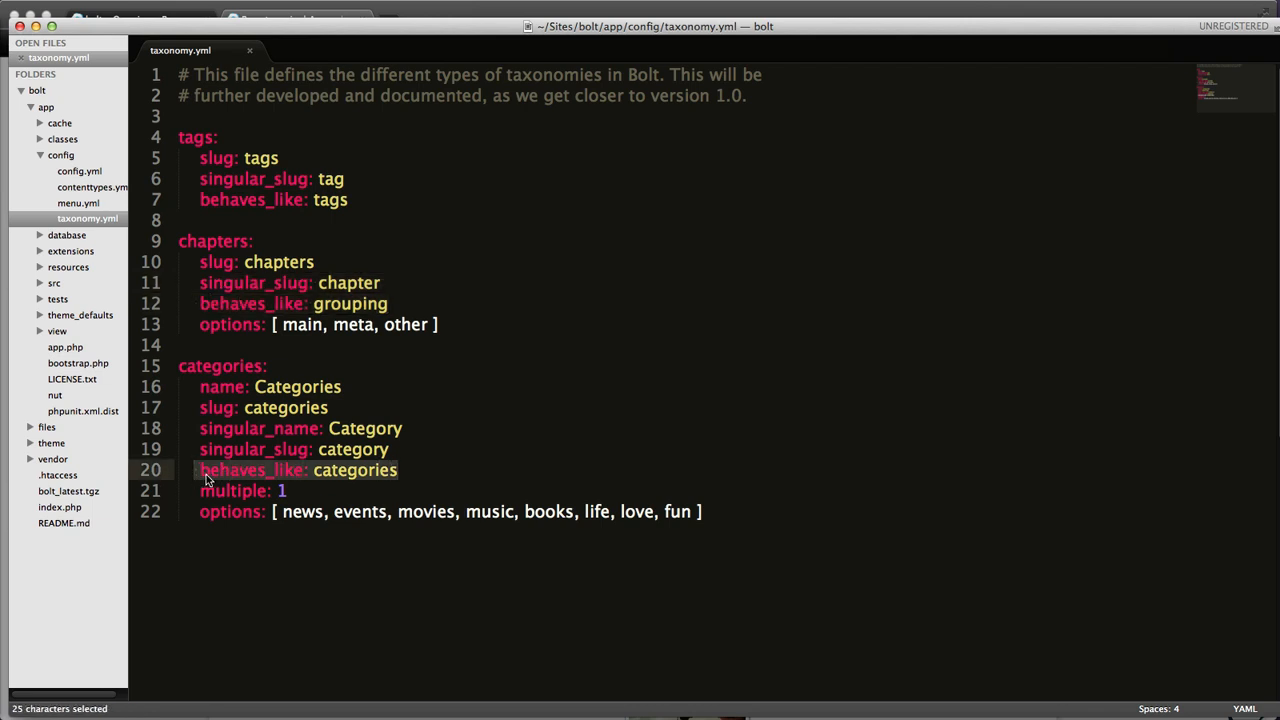
click(400, 490)
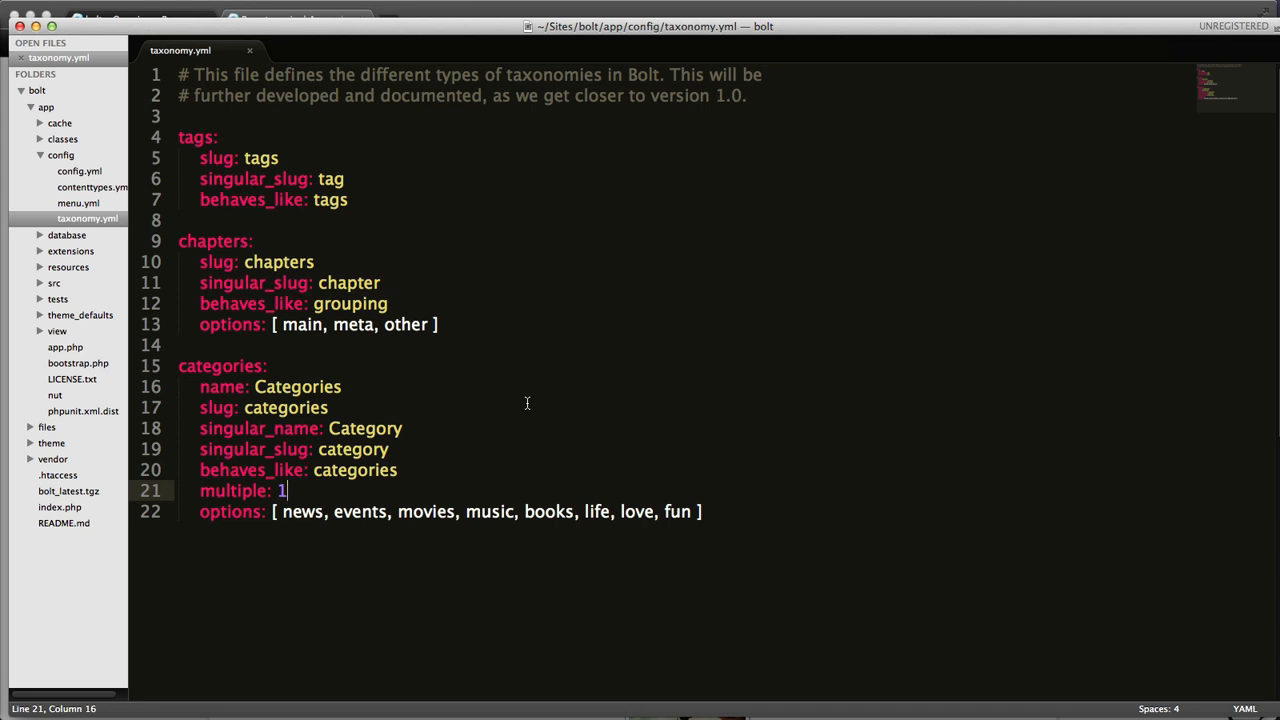
Step: Switch to the browser and examine the chapter groupings on the Bolt Pages overview
click(726, 8)
click(130, 19)
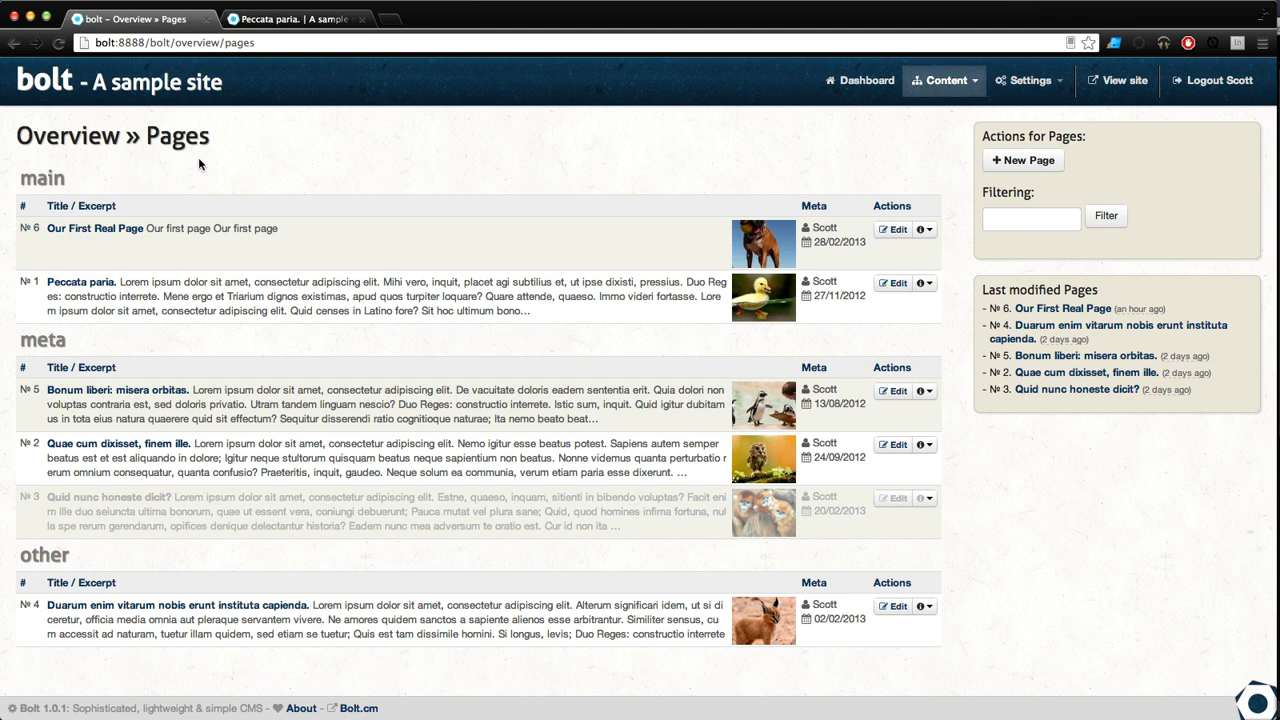
drag(88, 176, 32, 182)
Step: Return to Sublime Text and review the chapters and categories definitions in taxonomy.yml
key(super+Tab)
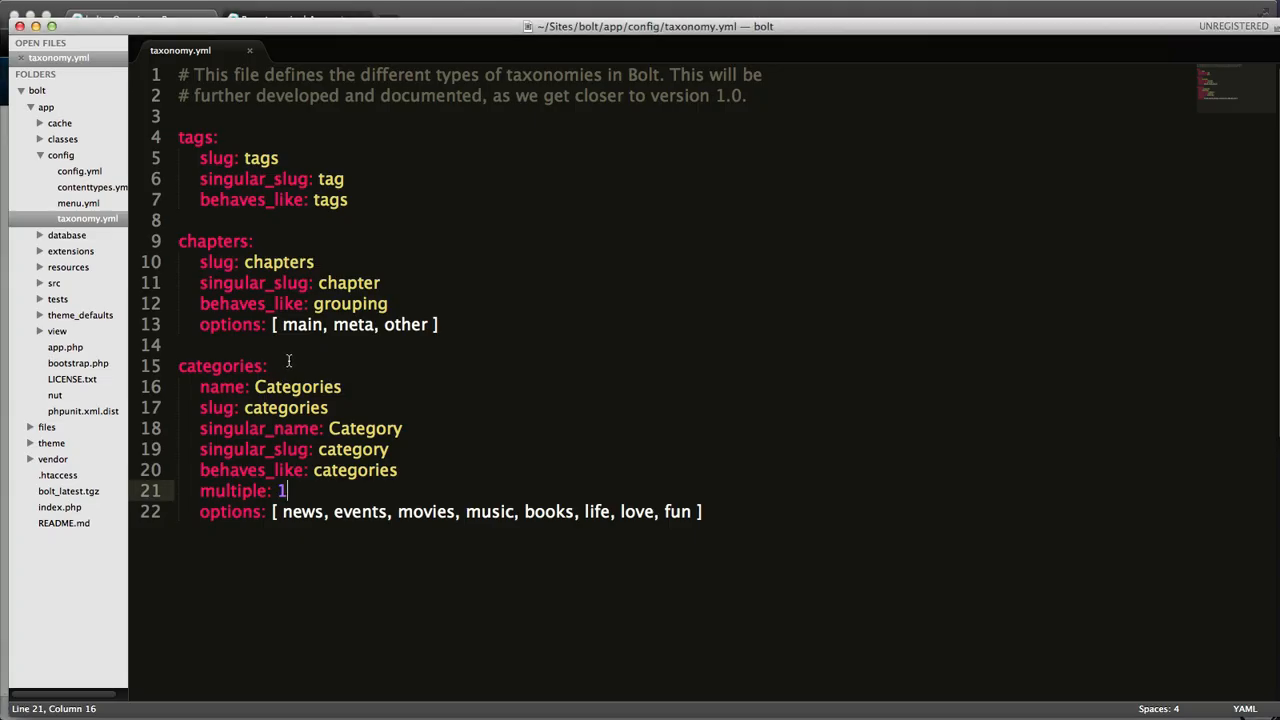
drag(452, 326, 182, 245)
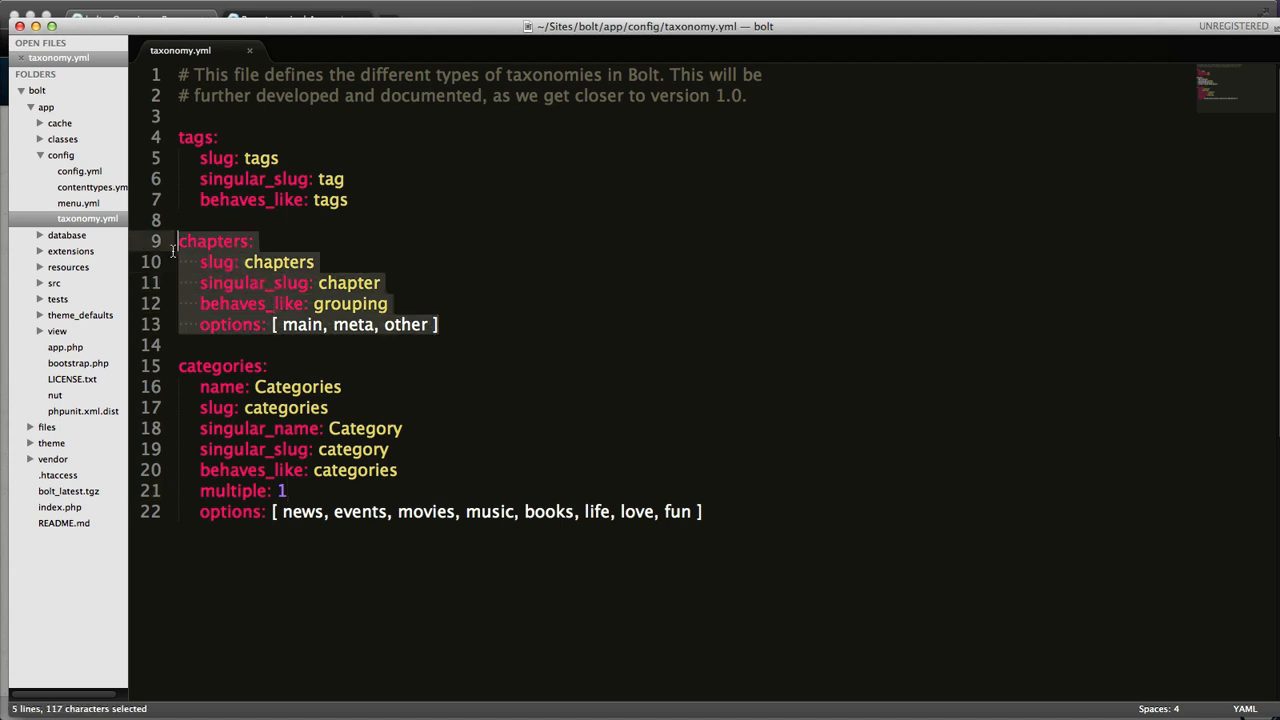
click(184, 245)
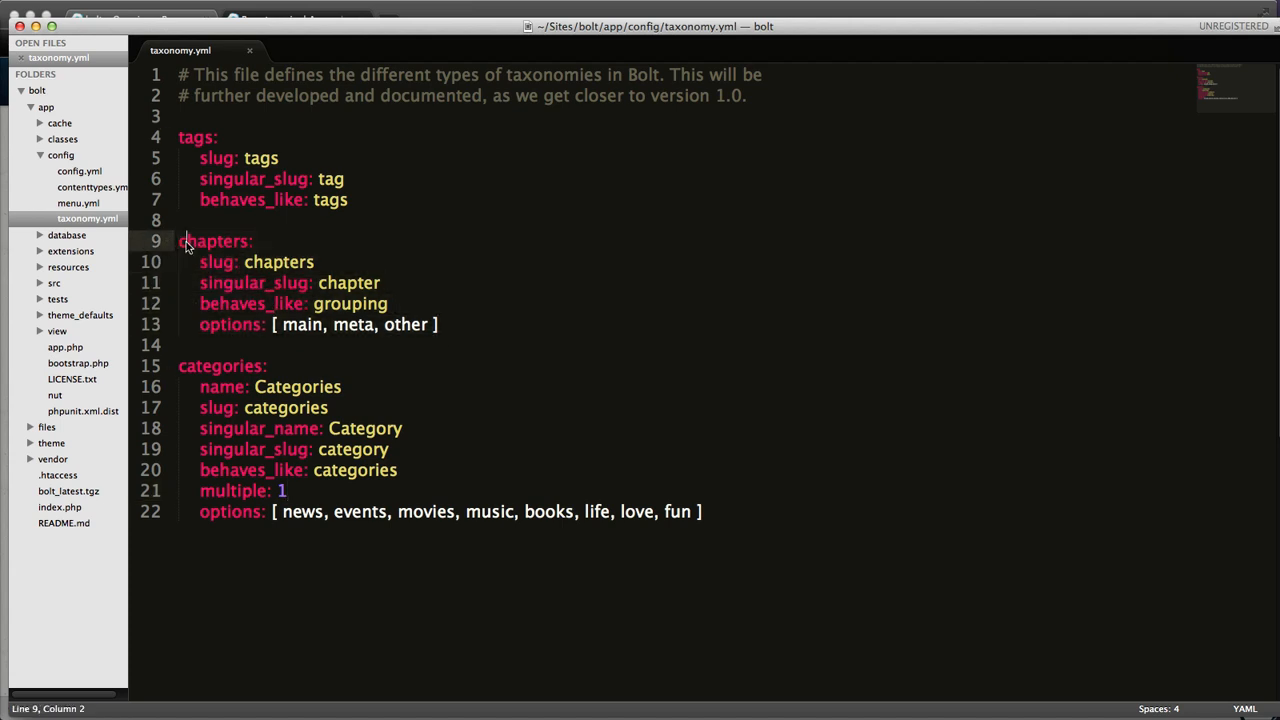
click(359, 367)
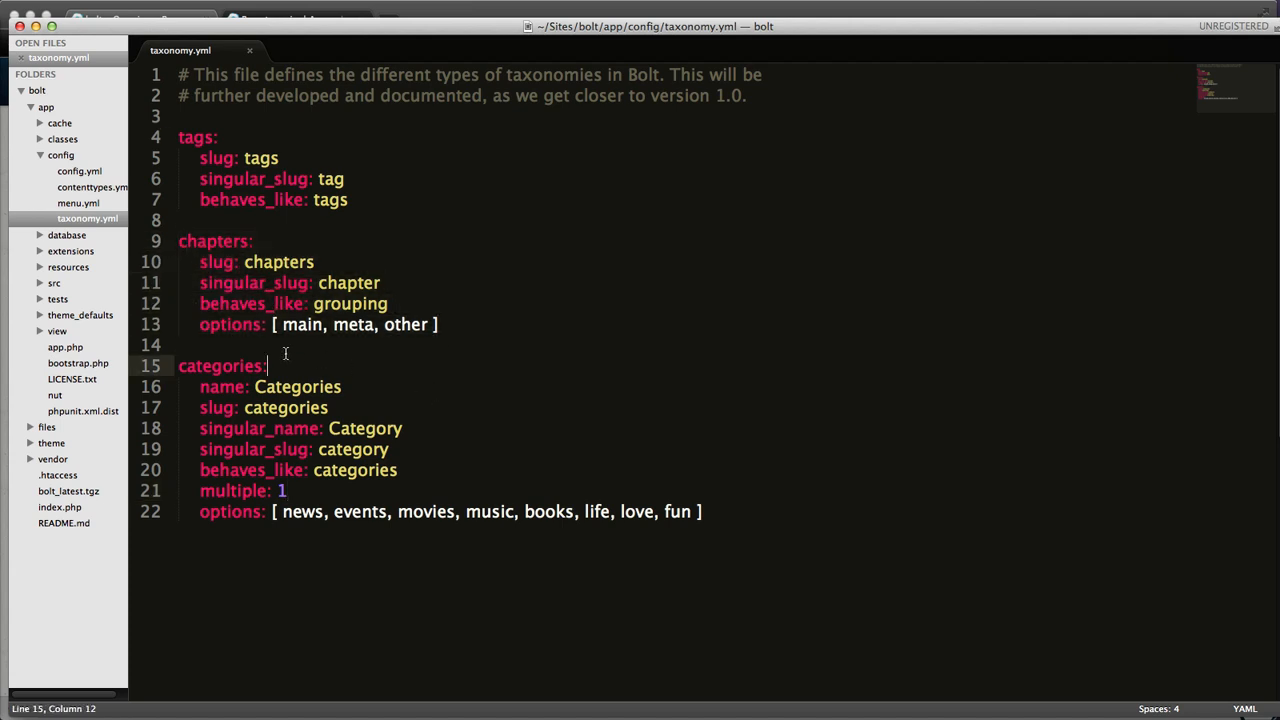
drag(286, 353, 208, 360)
click(311, 384)
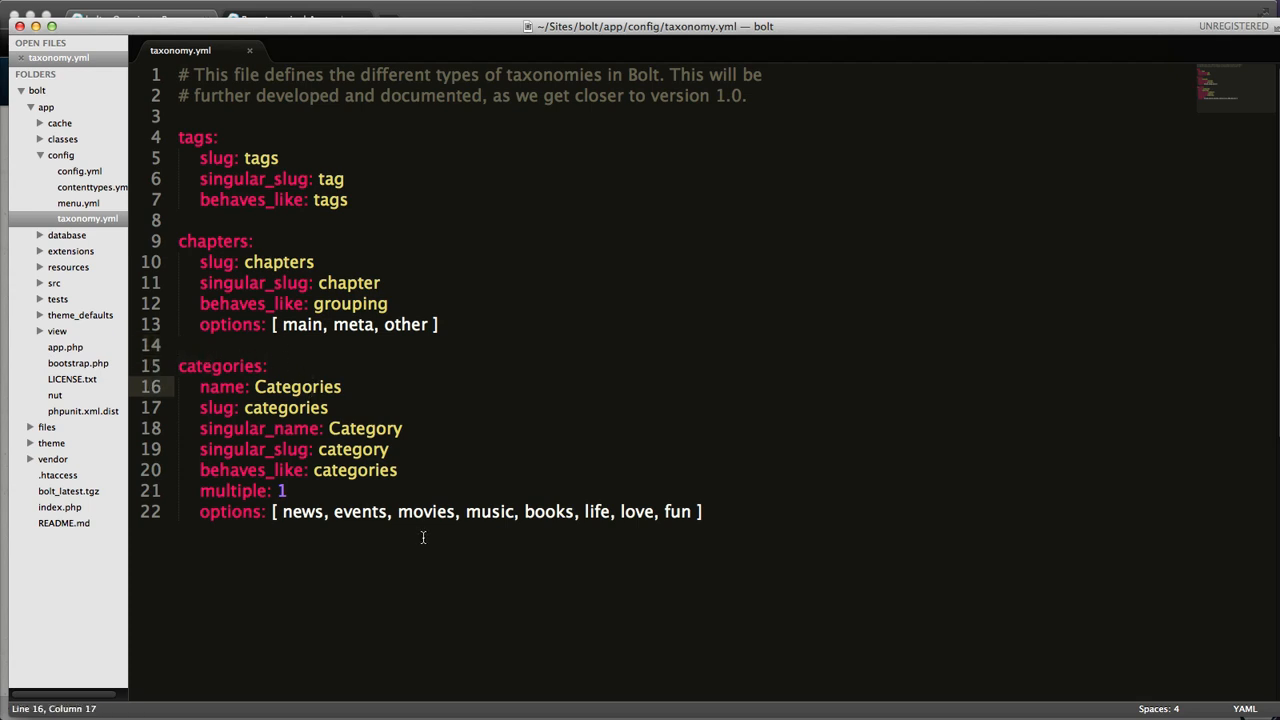
Step: Add a new top-level series: taxonomy key at the end of taxonomy.yml, separated by a blank line
click(861, 552)
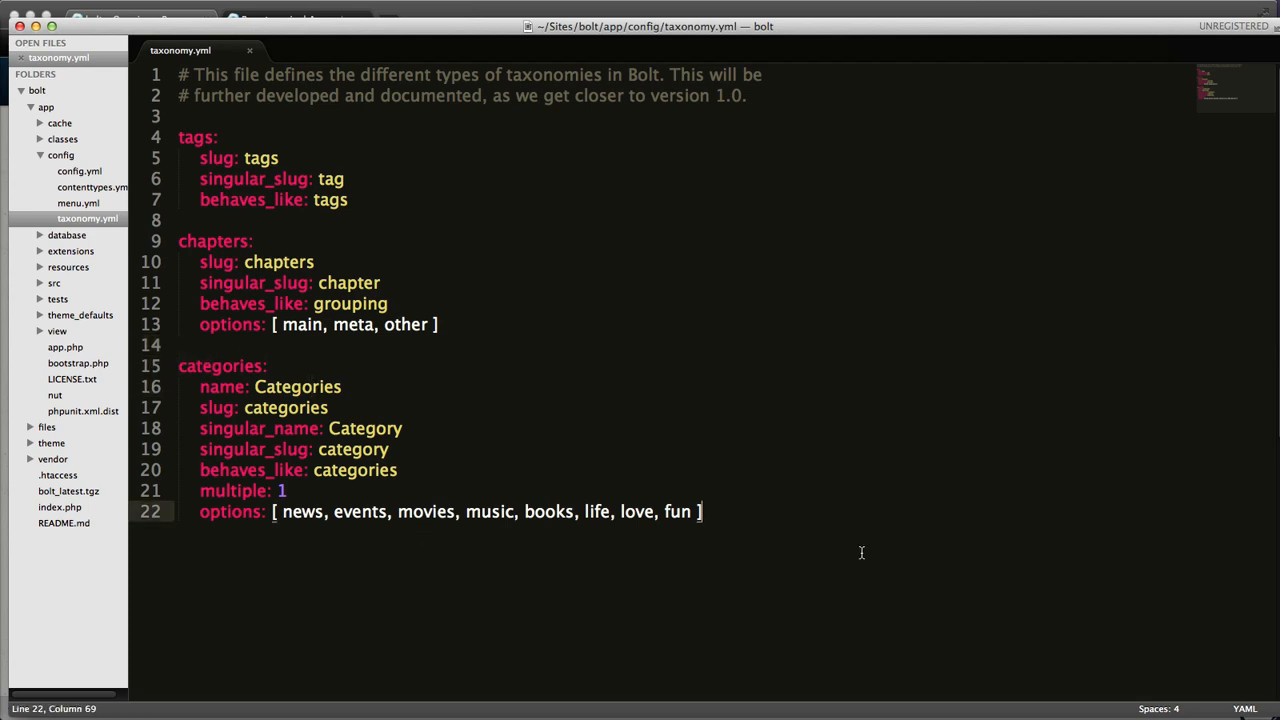
key(Return)
Step: Add an indented name property with the value Series, capitalized, under the series taxonomy
key(Return)
key(BackSpace)
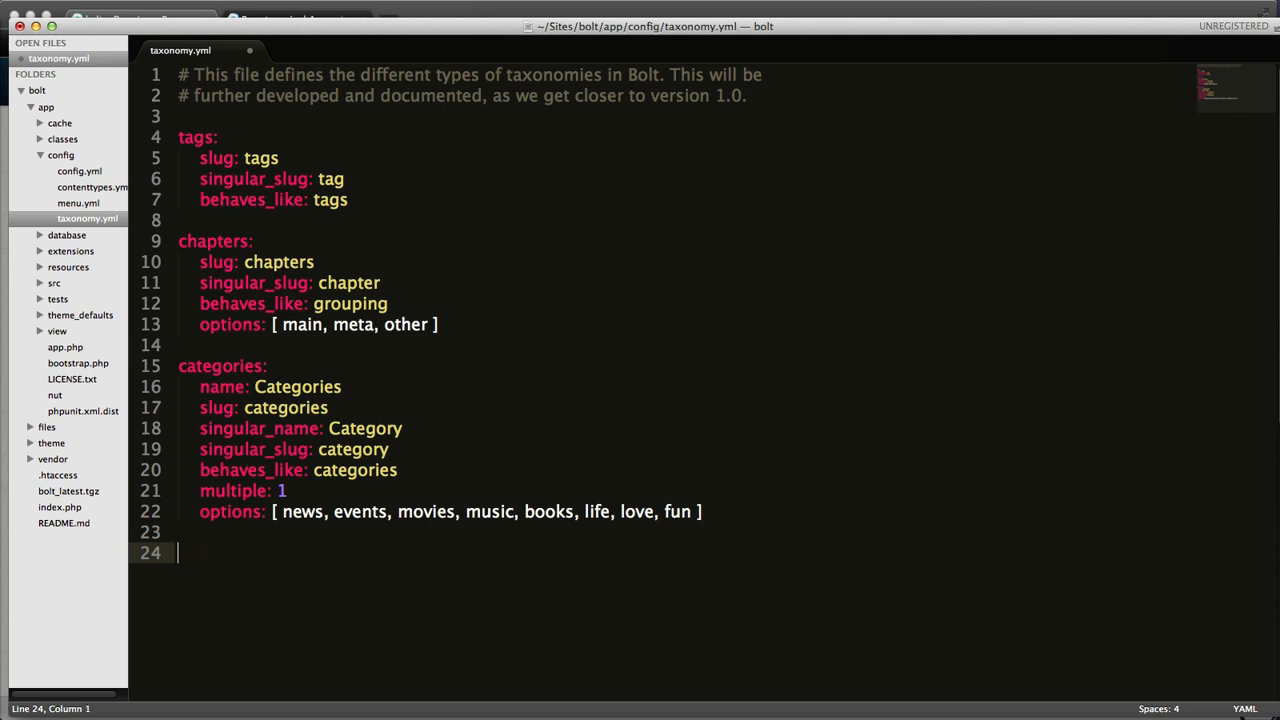
text(series:)
key(Return)
key(Tab)
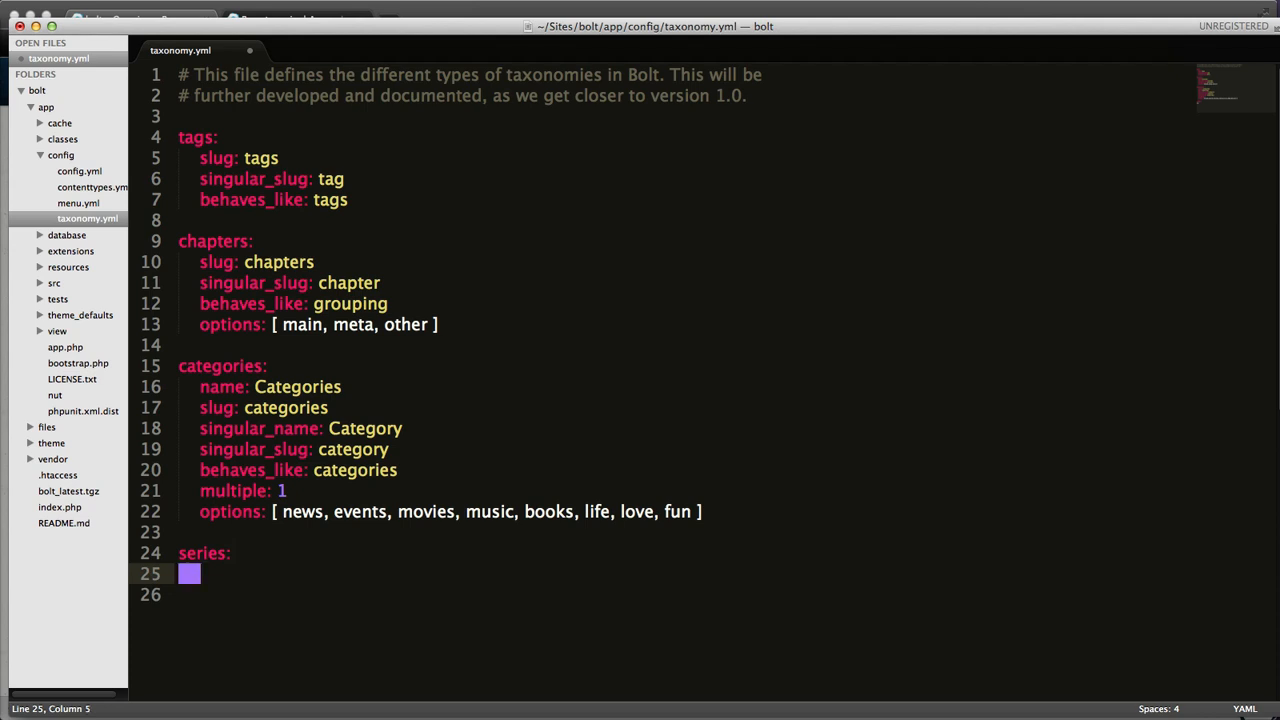
text(name: S)
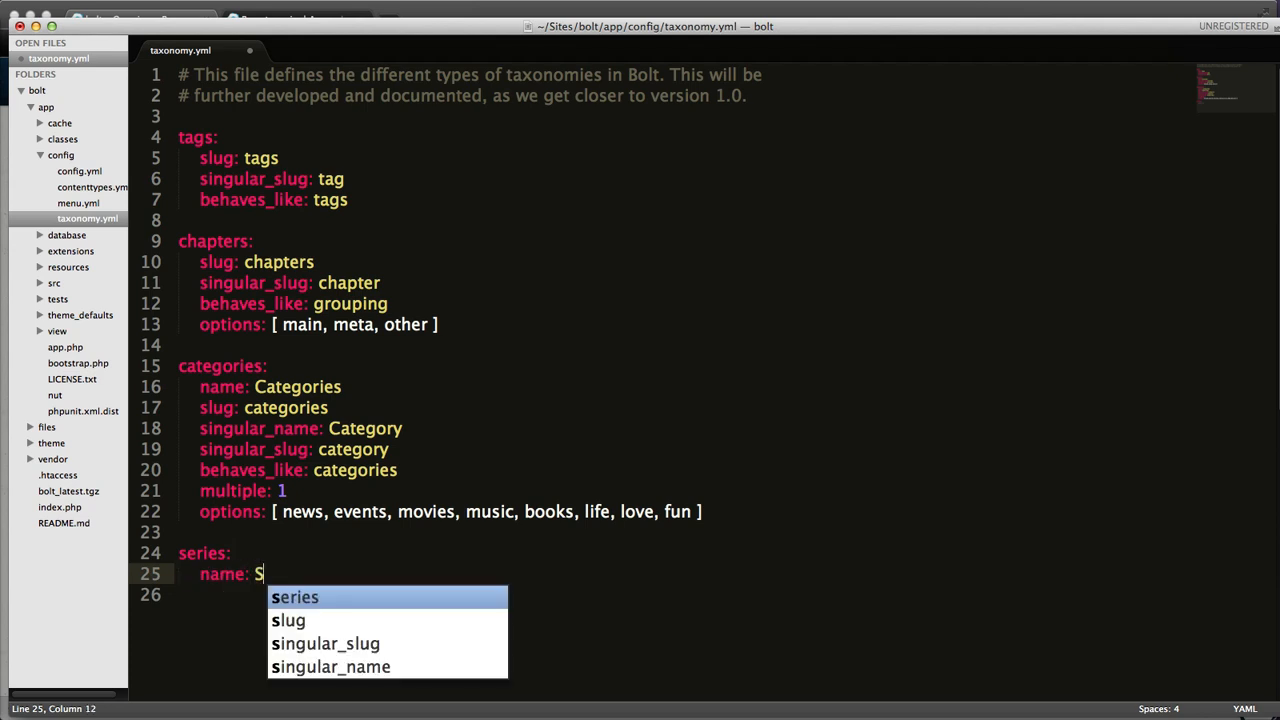
text(eries)
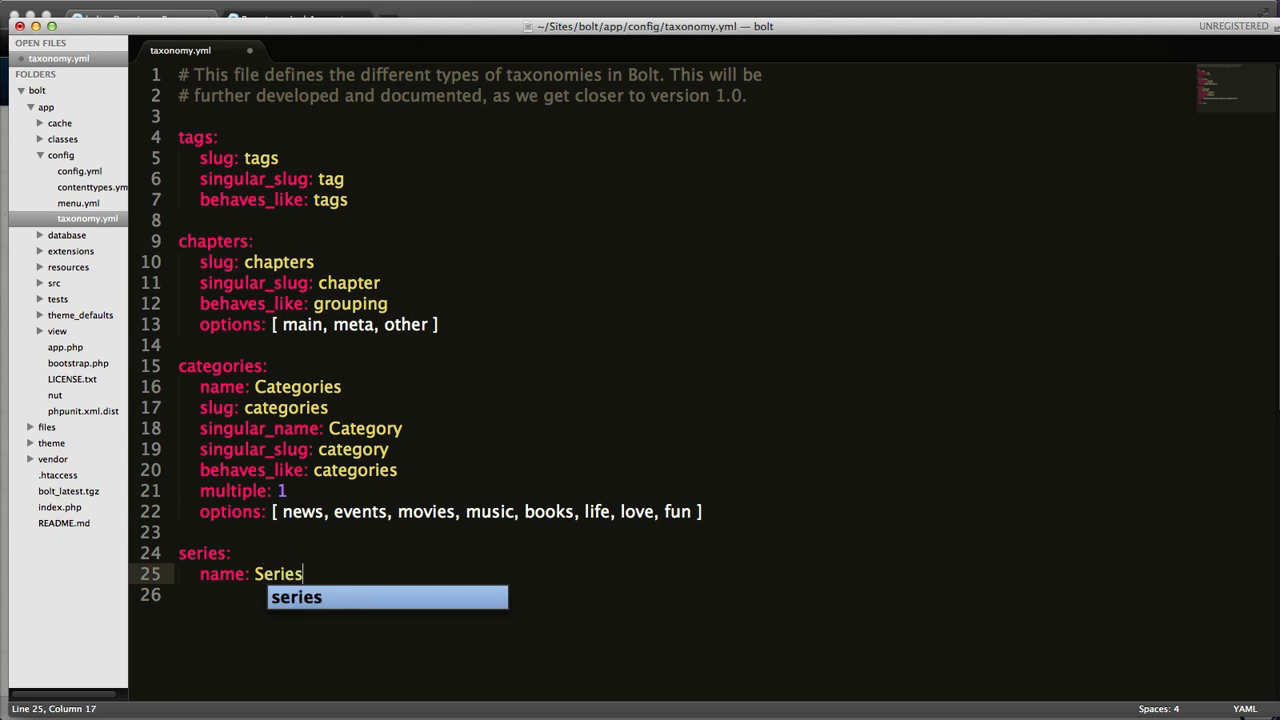
key(Return)
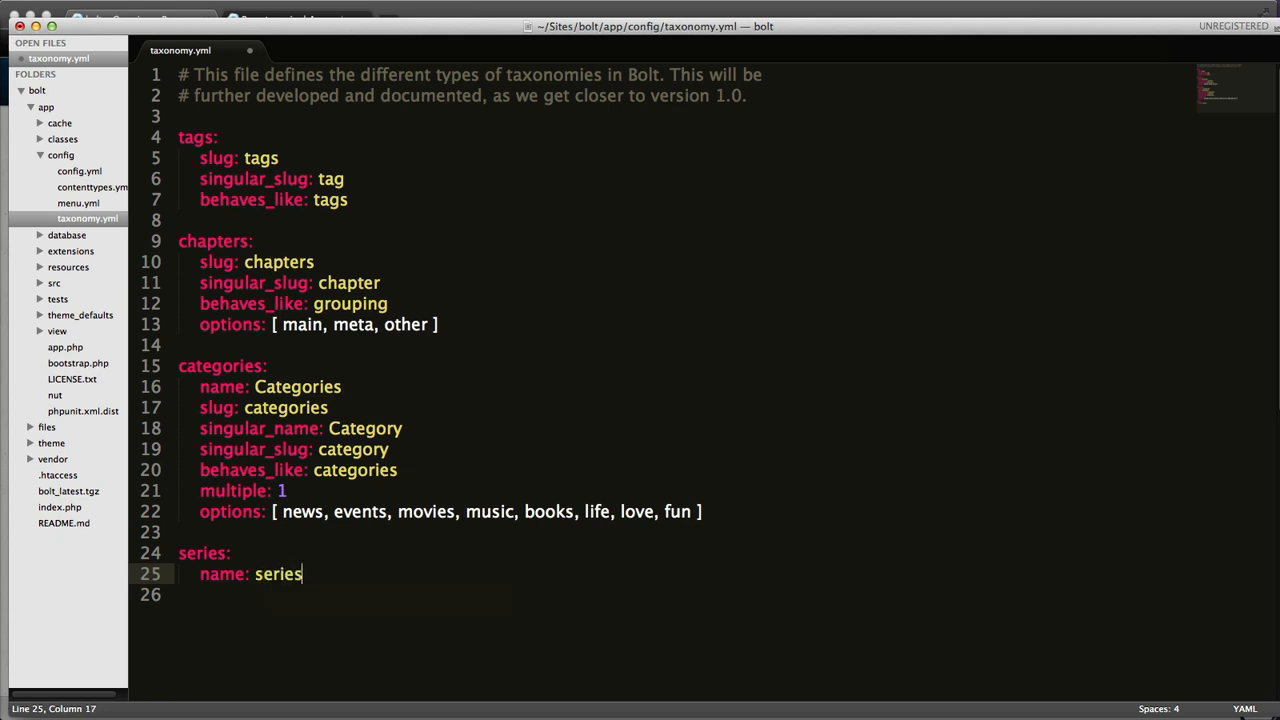
key(super+z)
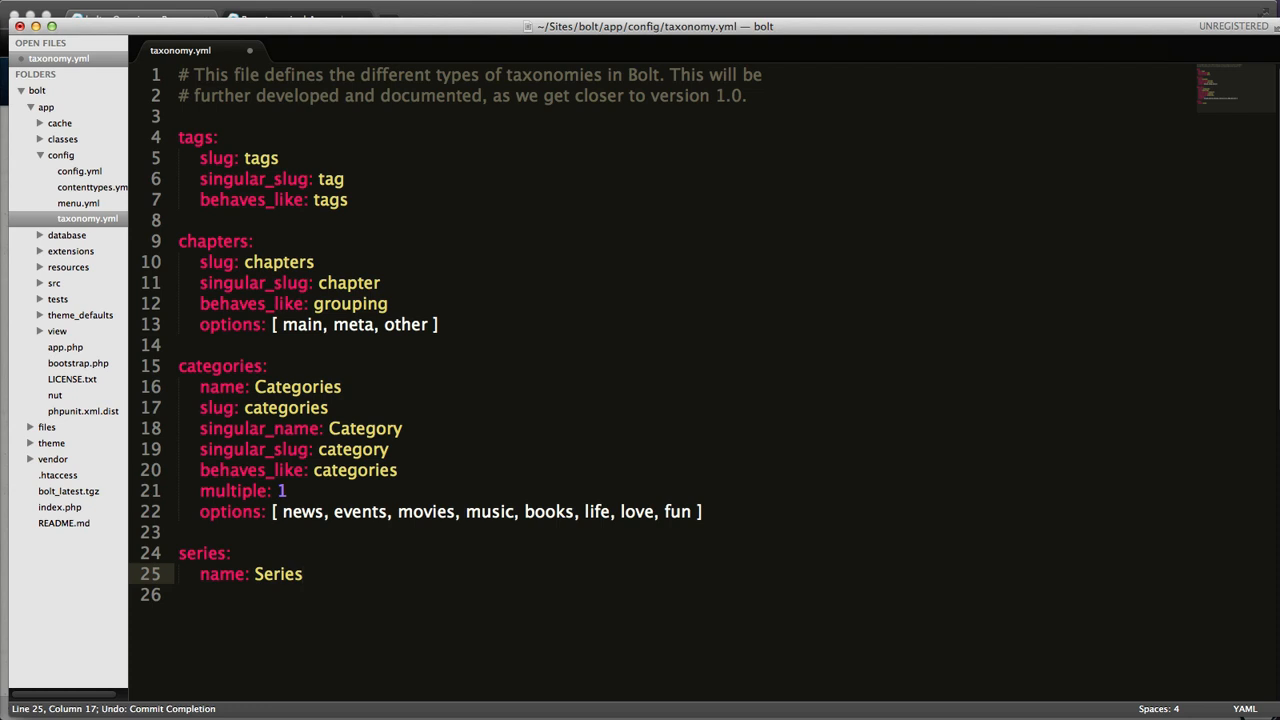
Step: Add a slug property with the value series below the name of the series taxonomy
key(Return)
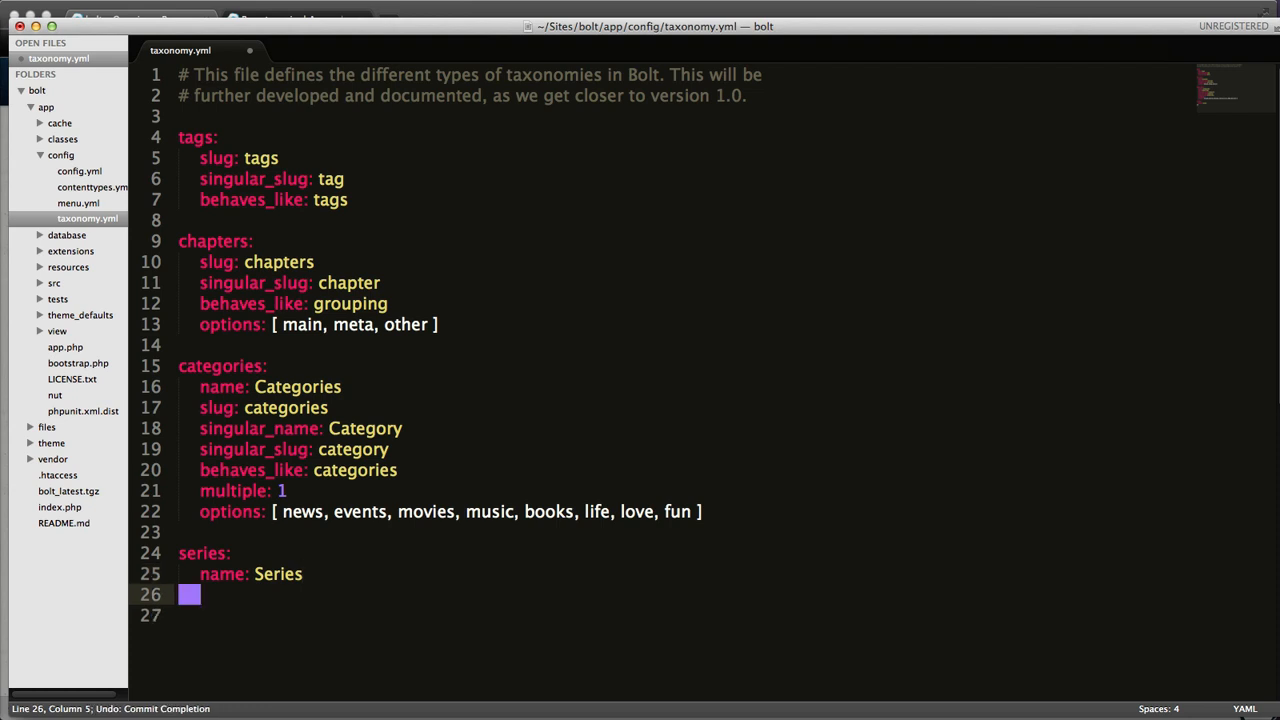
text(slug:)
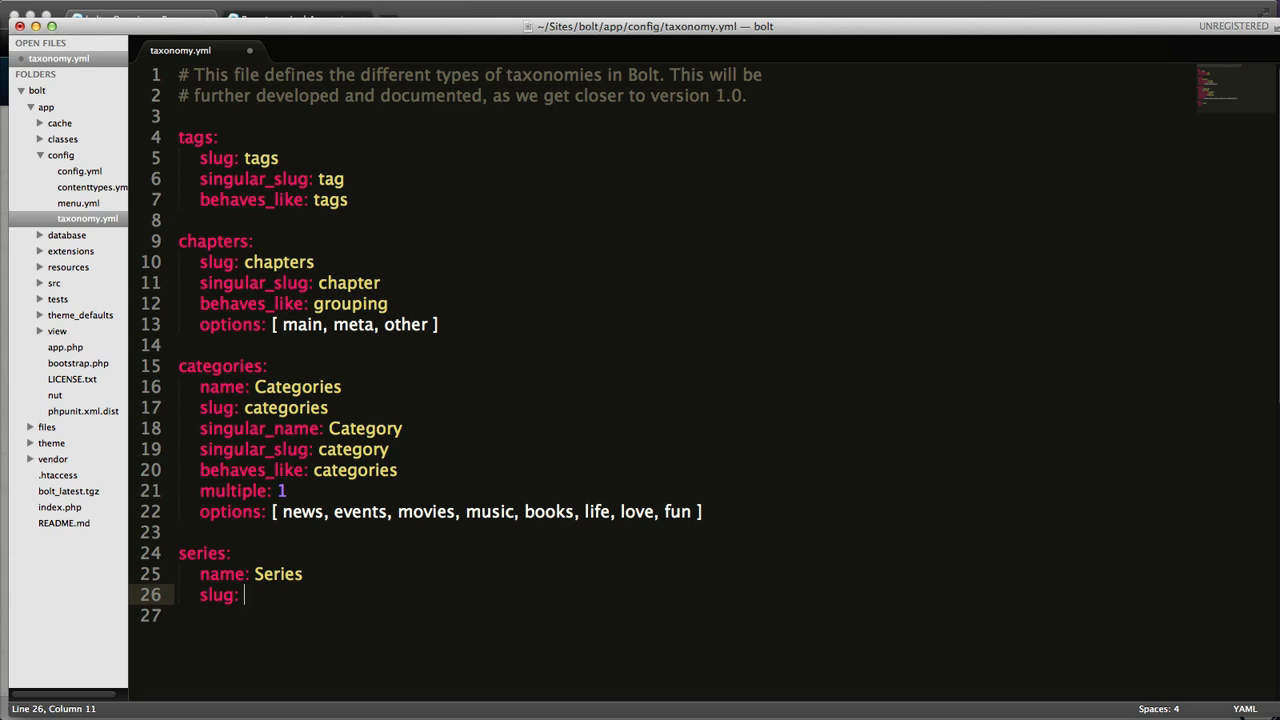
text(se)
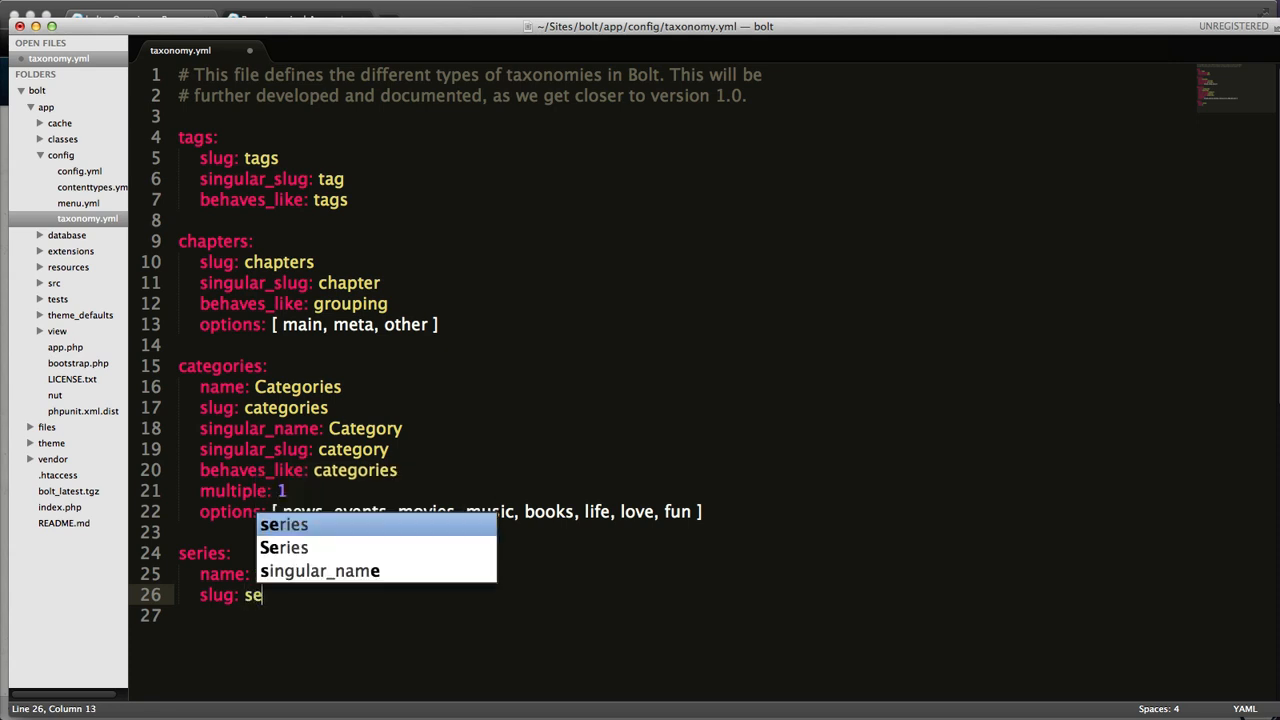
text(ries)
key(Delete)
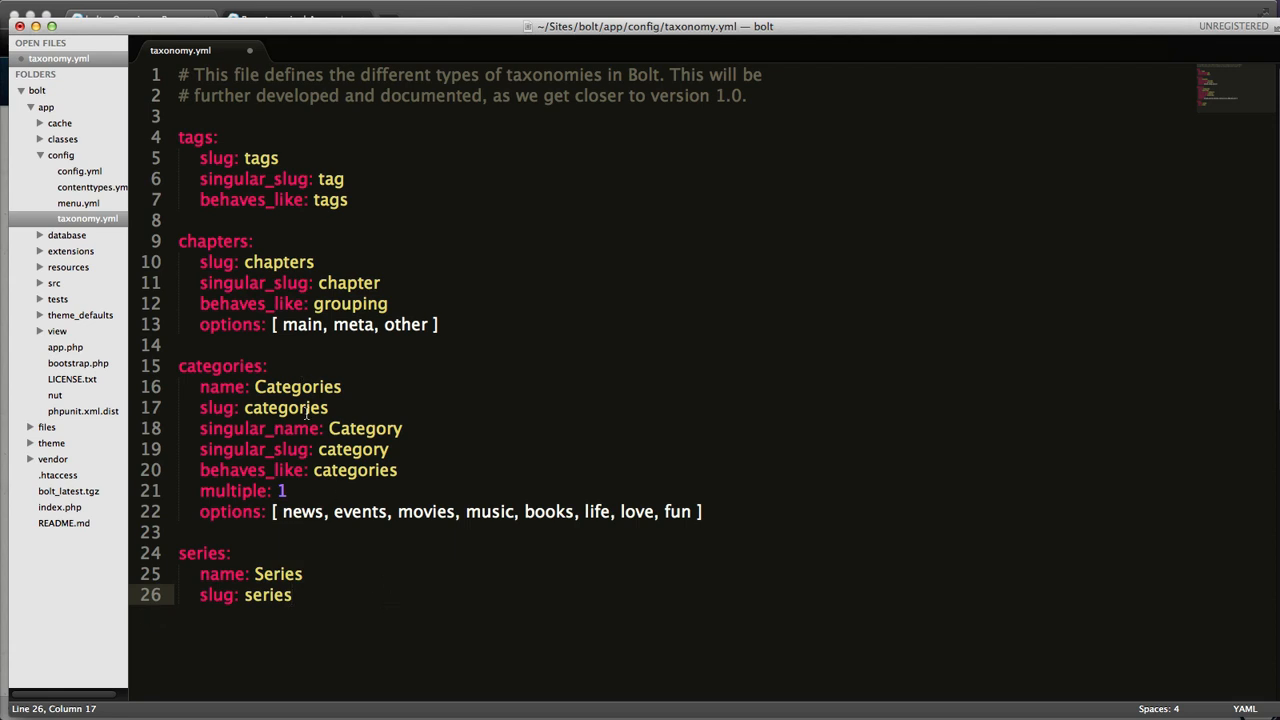
Step: Add a behaves_like property with the value grouping below the slug of the series taxonomy
click(308, 428)
click(309, 449)
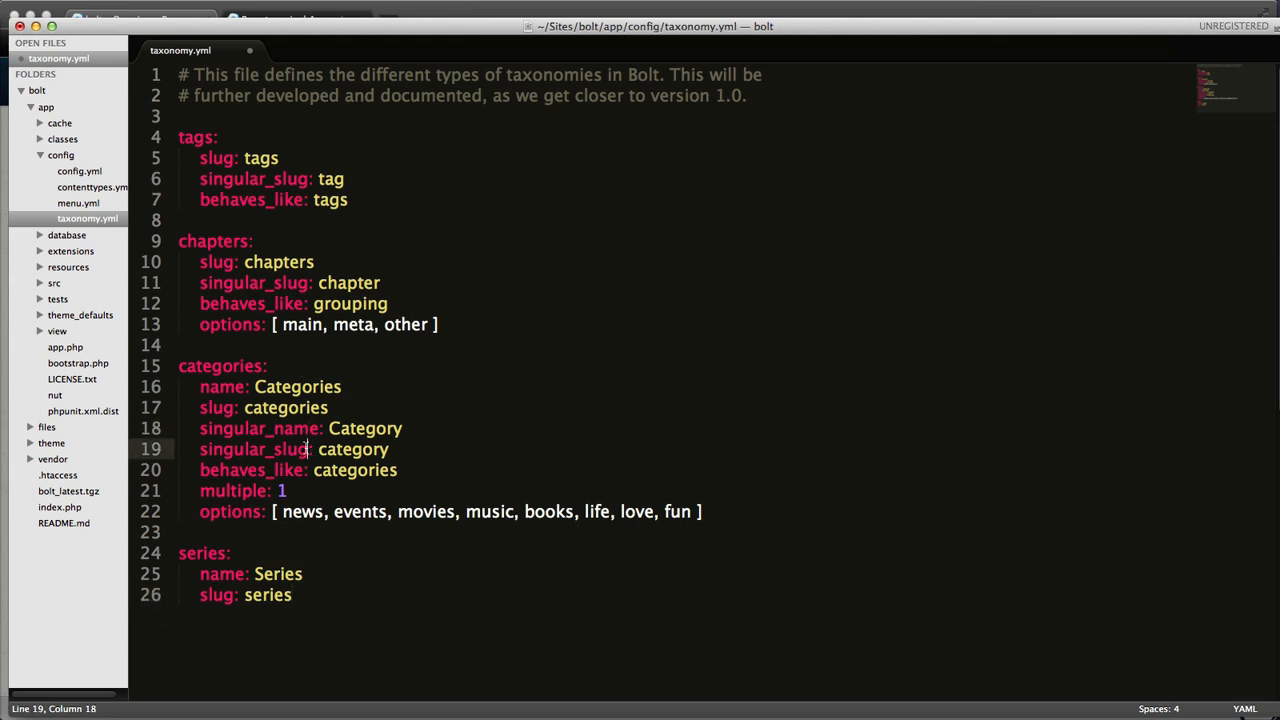
click(333, 595)
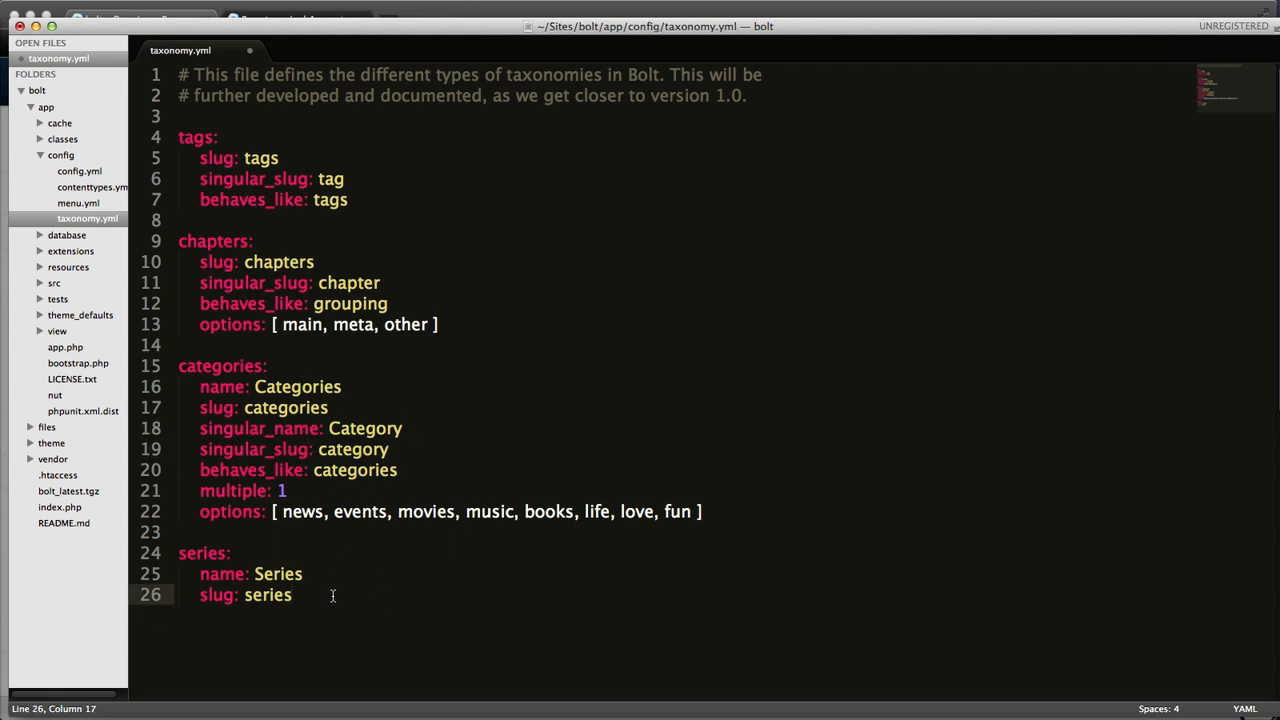
key(Return)
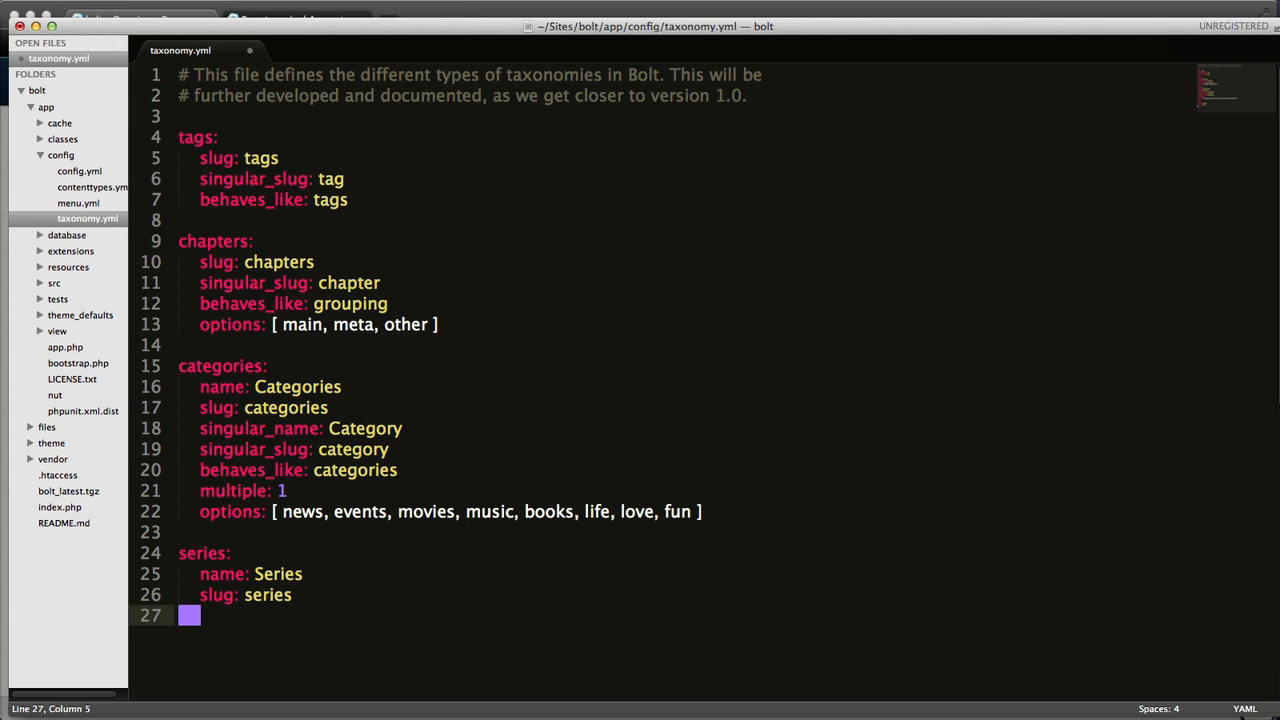
text(behaves_like")
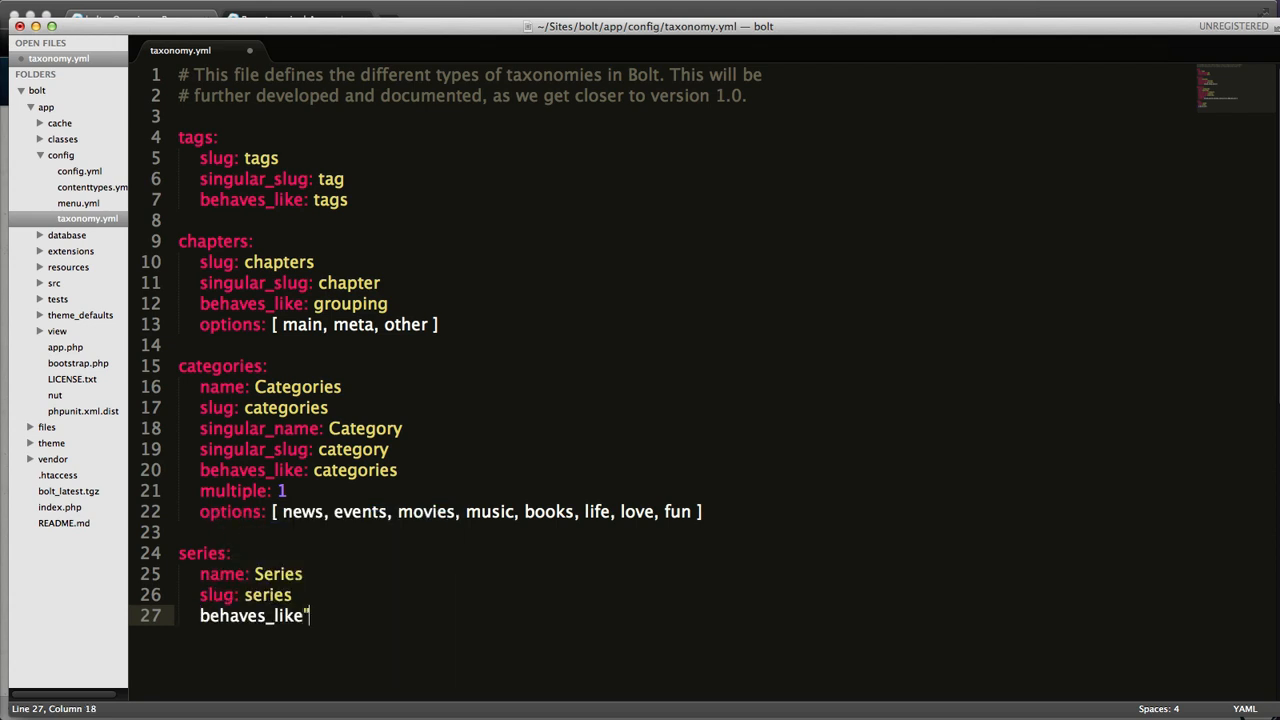
key(BackSpace)
text(:)
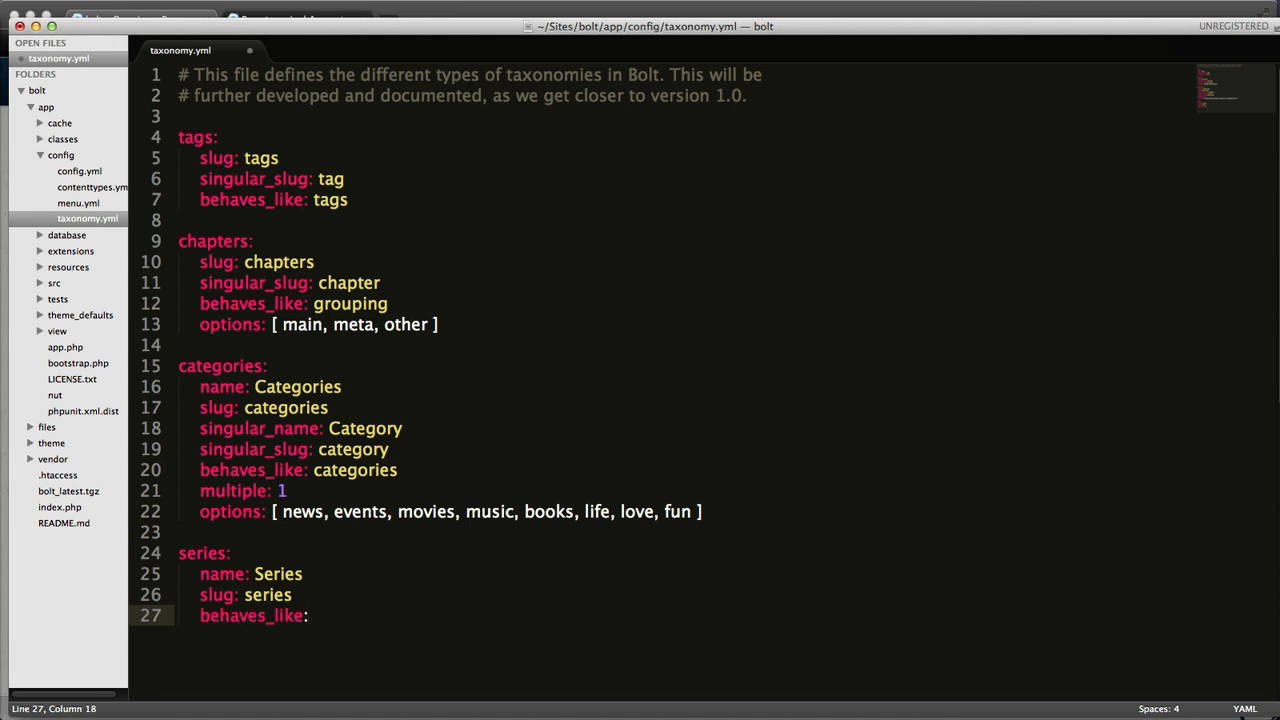
text( grouping)
key(Return)
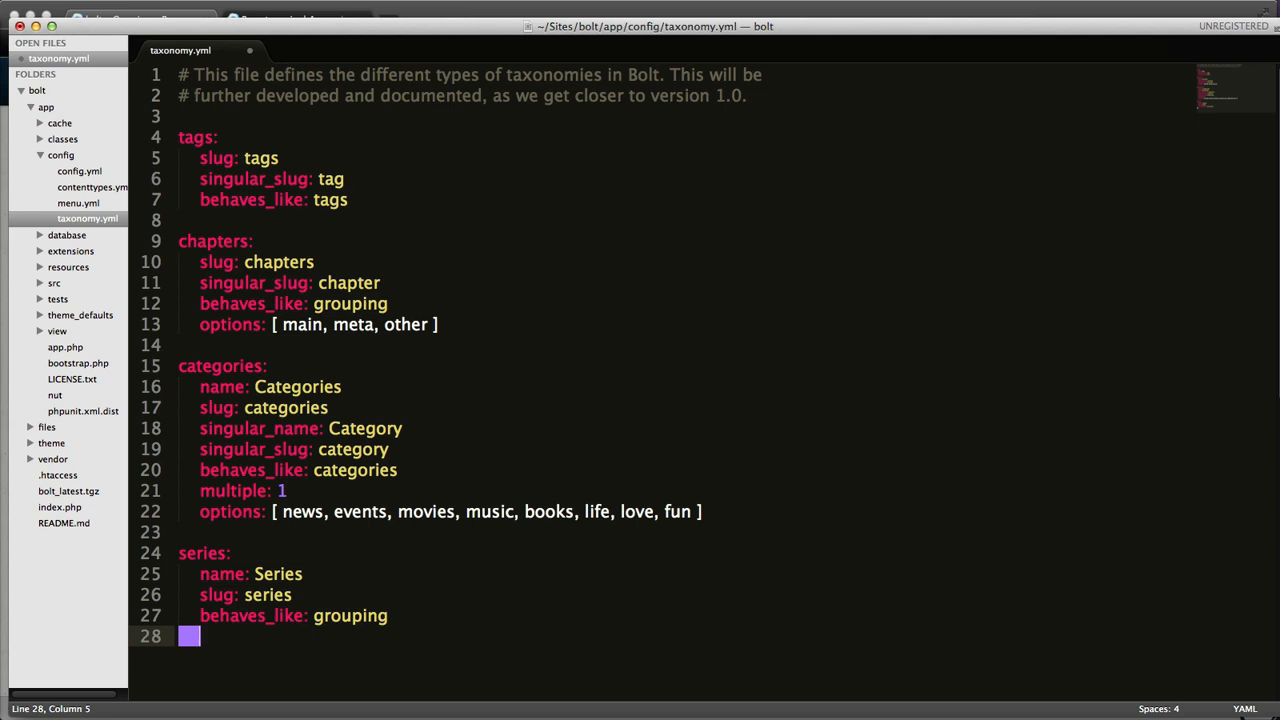
Step: Add an options list [ drupal, bolt, magento ] to the series taxonomy and save taxonomy.yml
text(option)
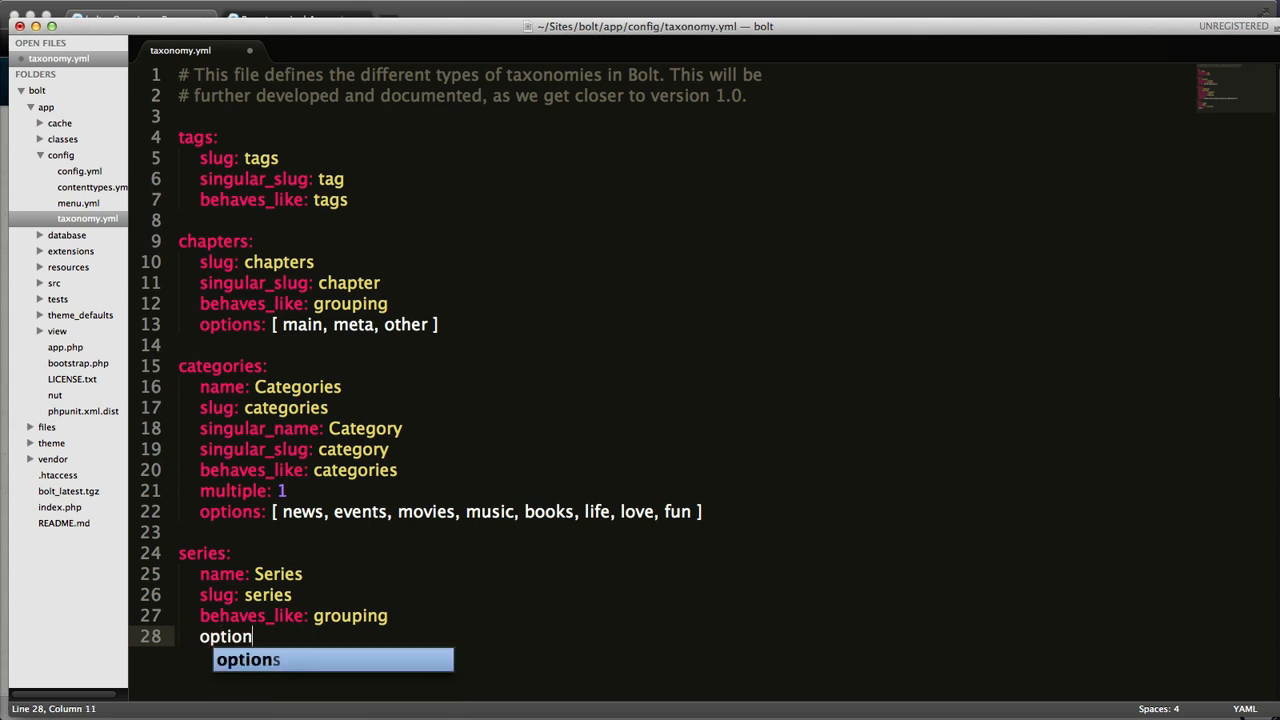
text(s: [)
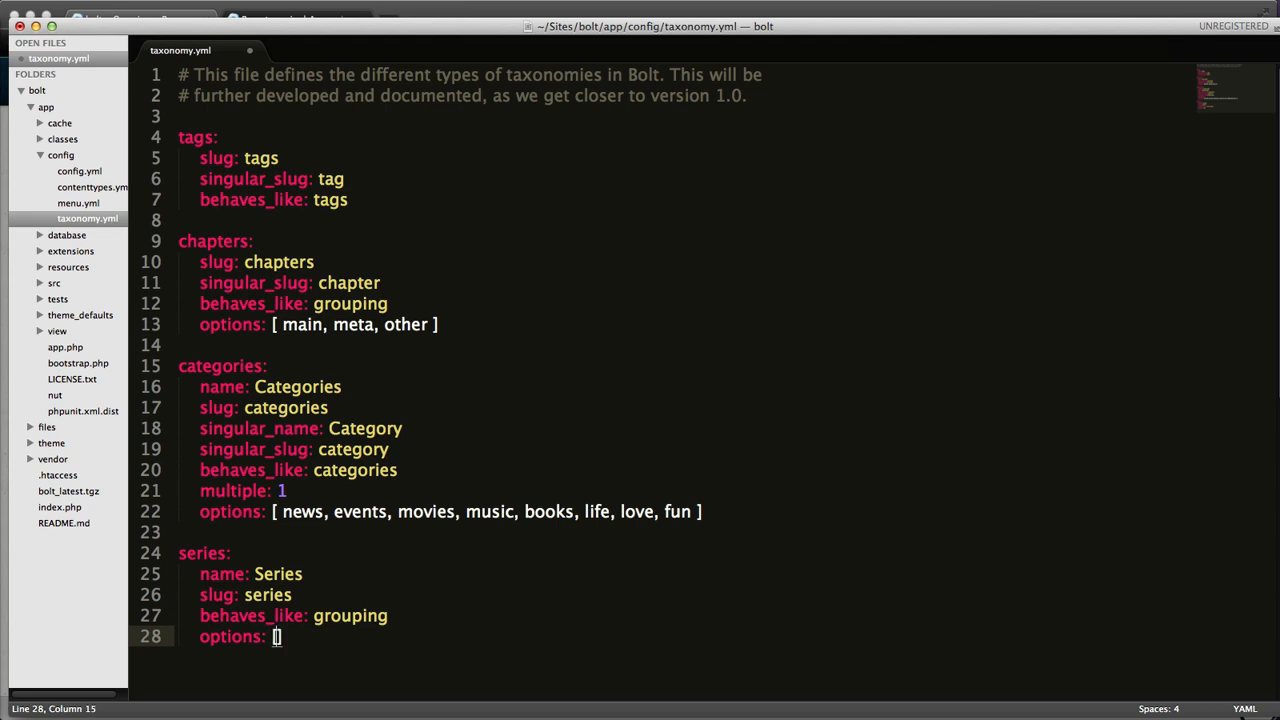
text( drupal, bolt, magento)
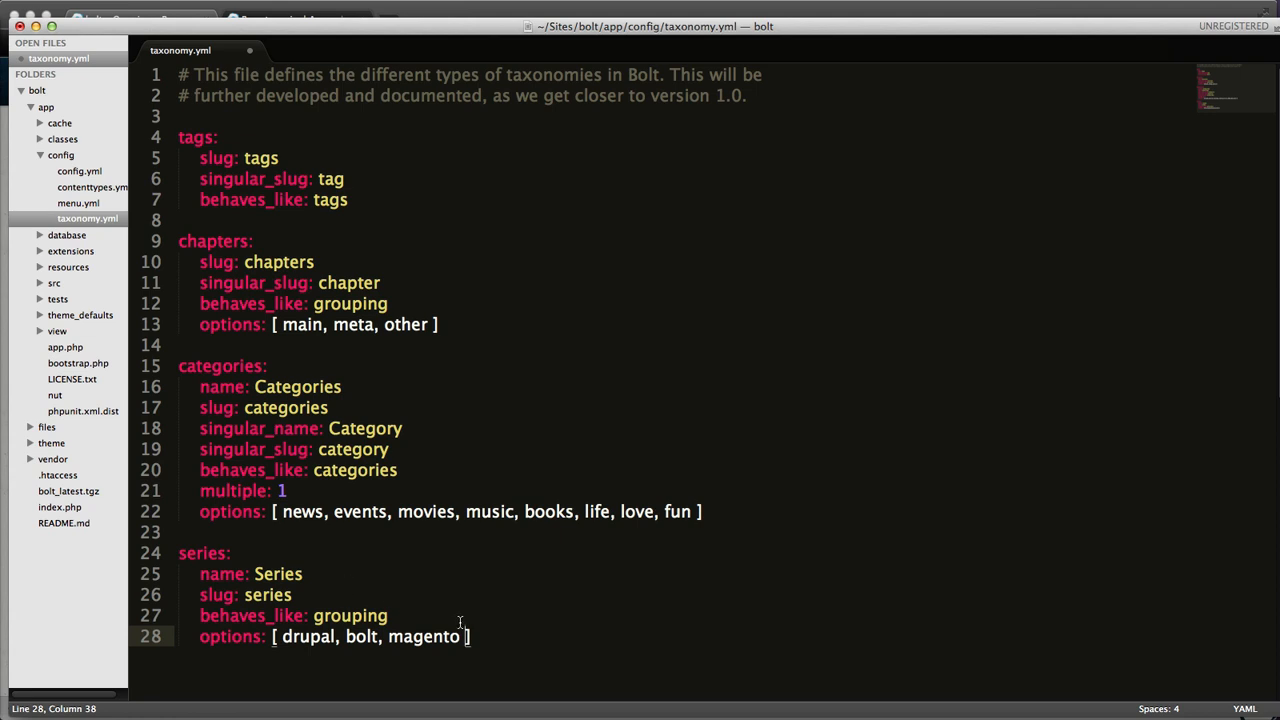
key(super+s)
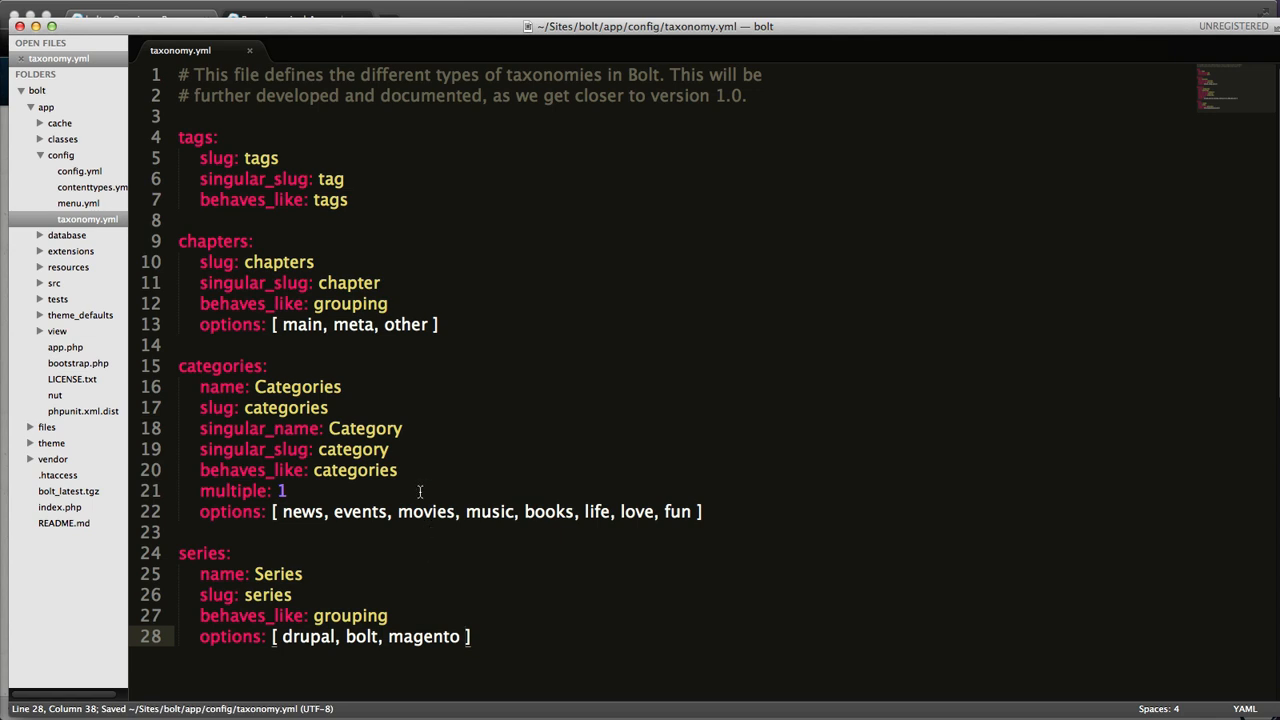
Step: Open contenttypes.yml and duplicate the taxonomy: [ chapters ] line of the pages content type directly below itself
click(108, 189)
scroll(365, 344, down, 2)
scroll(360, 344, down, 15)
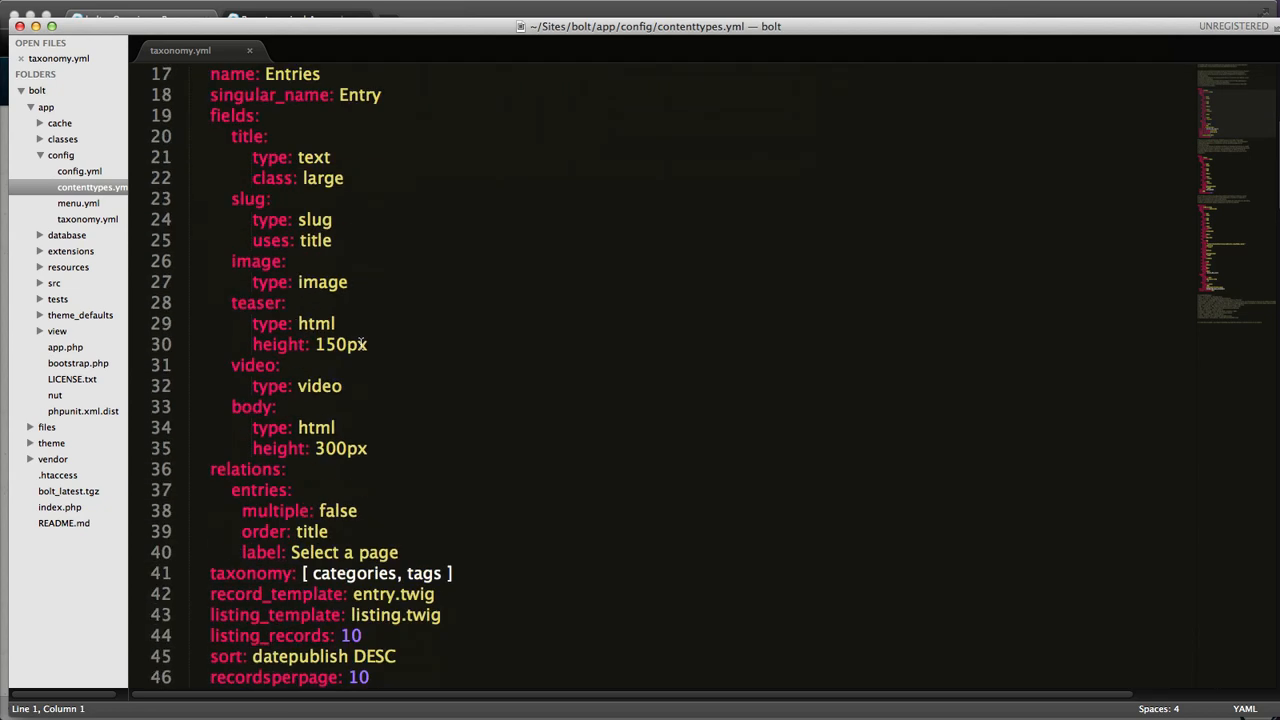
scroll(361, 343, down, 2)
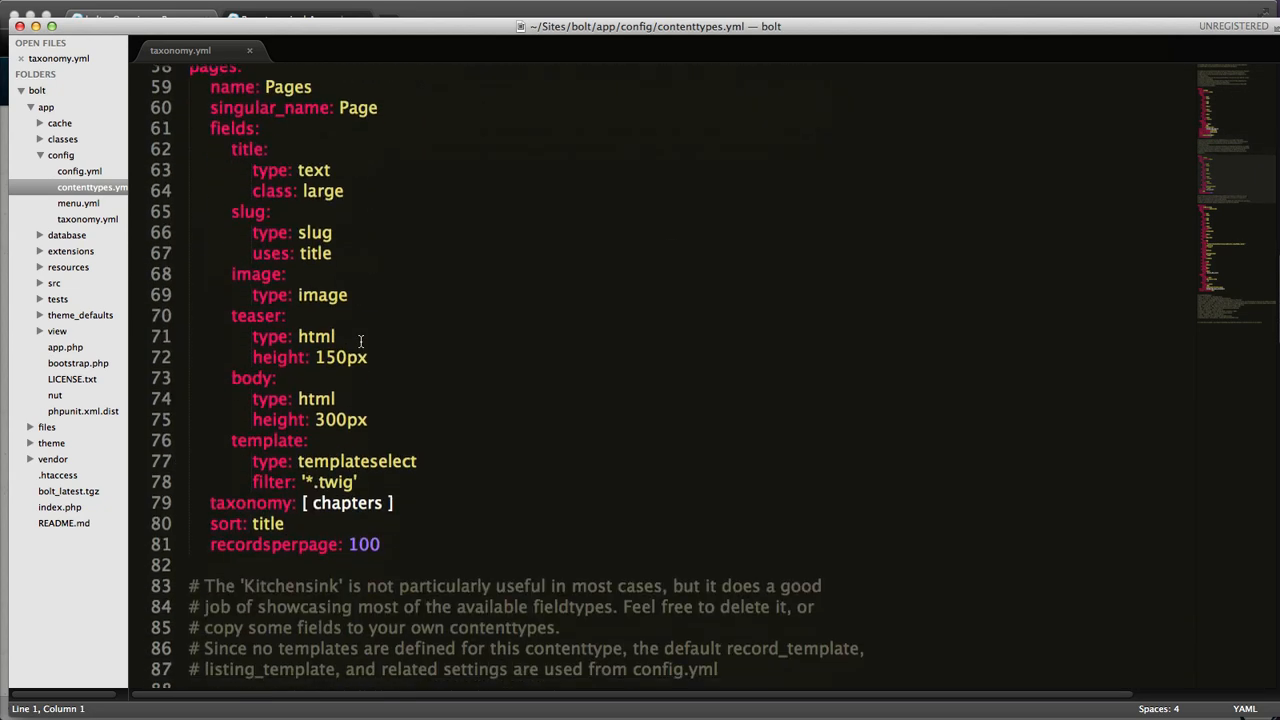
scroll(361, 343, up, 2)
scroll(361, 343, down, 2)
scroll(361, 343, up, 1)
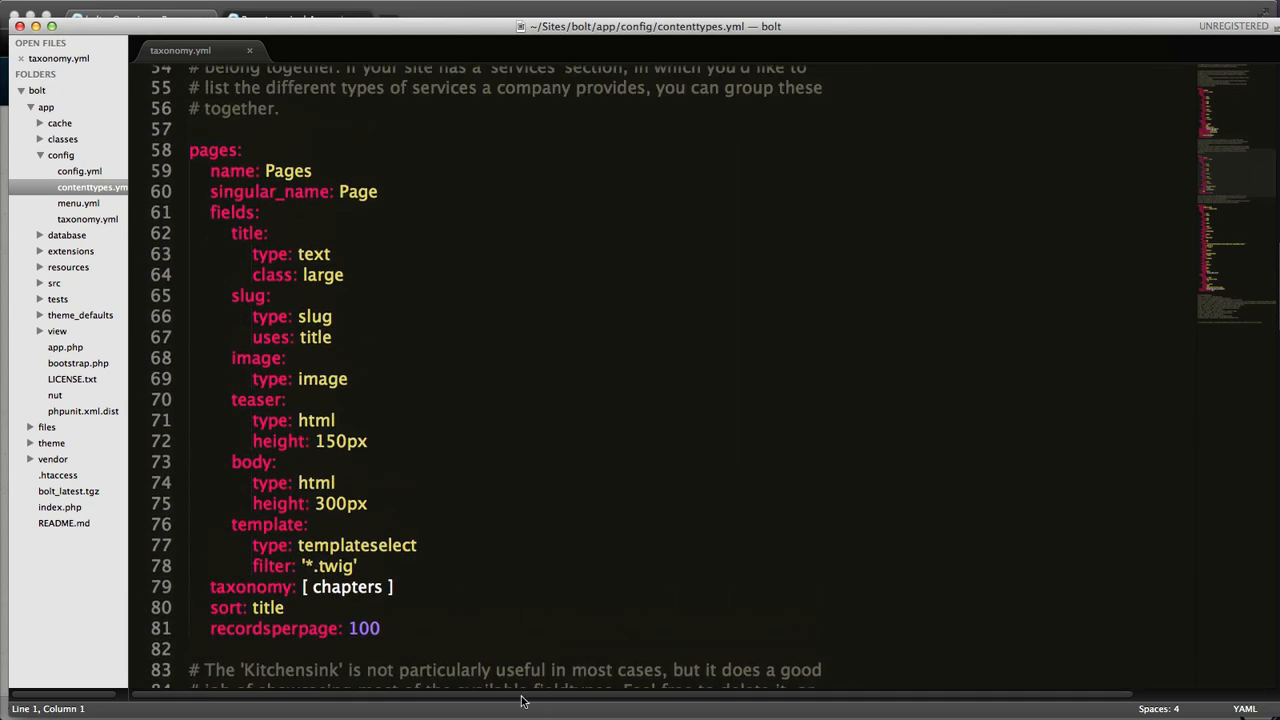
drag(400, 587, 208, 590)
key(super+c)
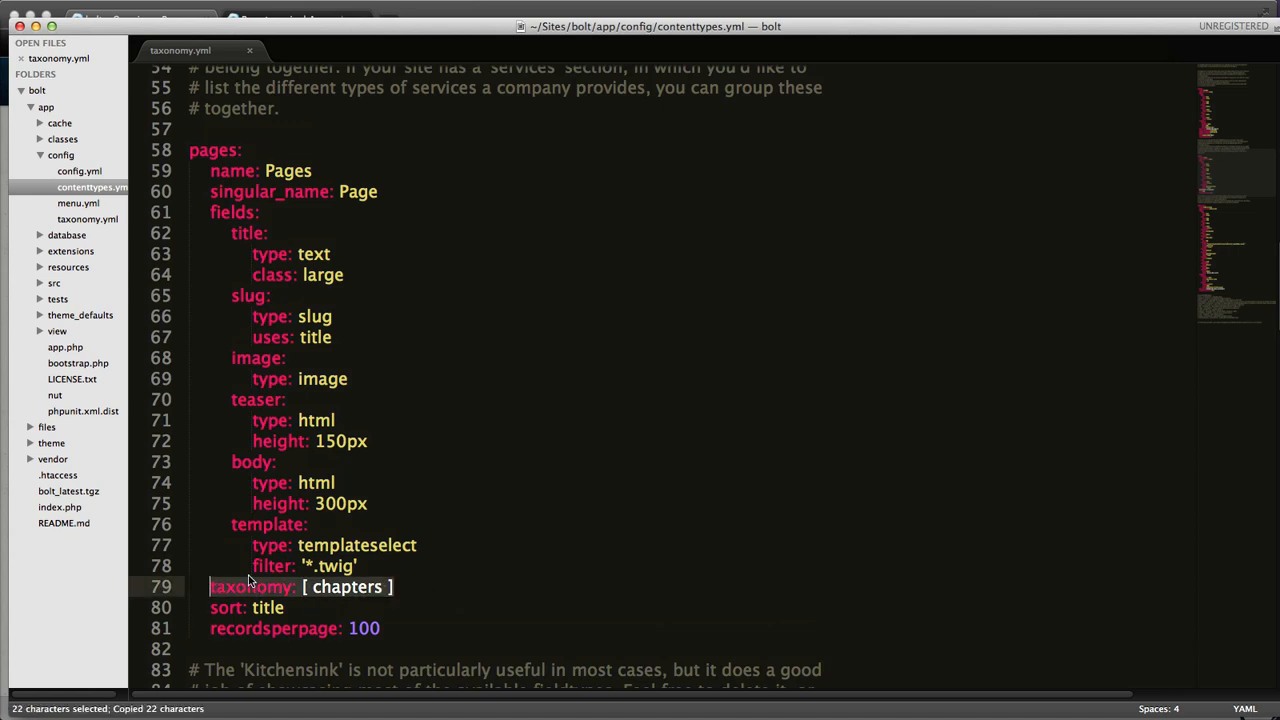
key(Right)
key(Return)
key(super+v)
key(Left)
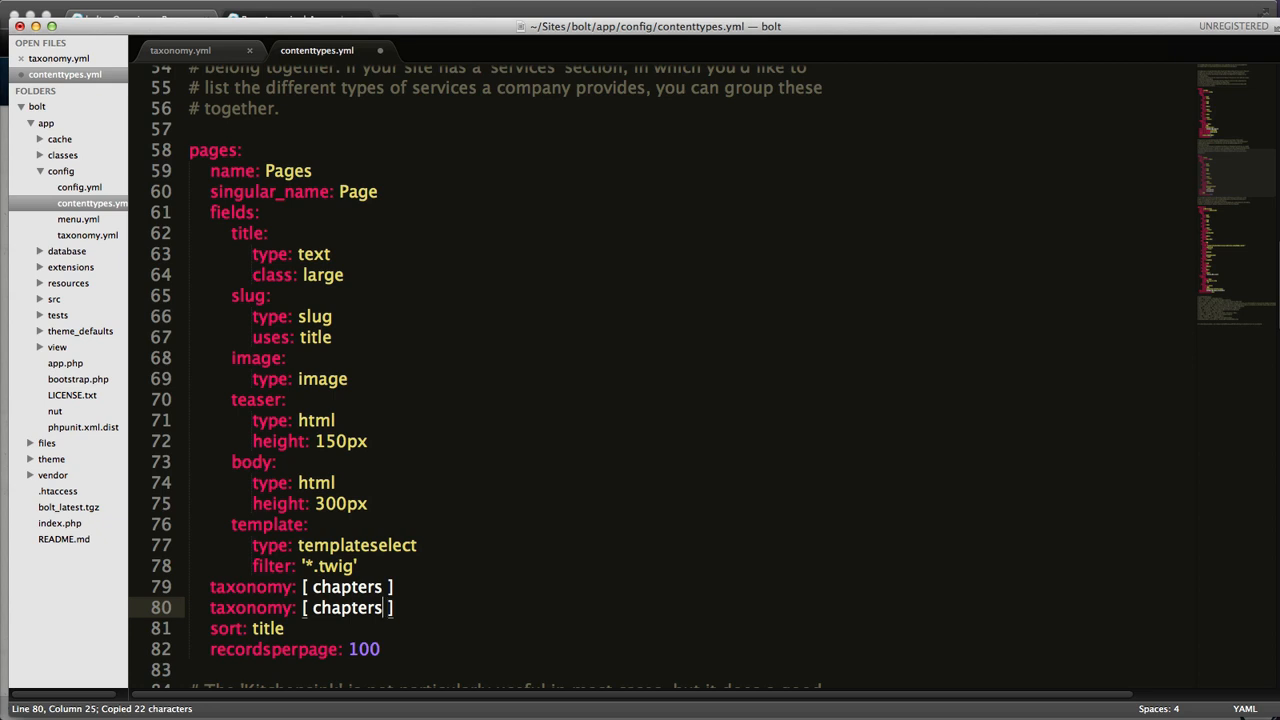
Step: Replace chapters with series in the duplicated taxonomy line of the pages content type and save contenttypes.yml
key(BackSpace)
key(BackSpace)
key(BackSpace)
key(BackSpace)
key(BackSpace)
key(BackSpace)
key(BackSpace)
key(BackSpace)
key(BackSpace)
text(series)
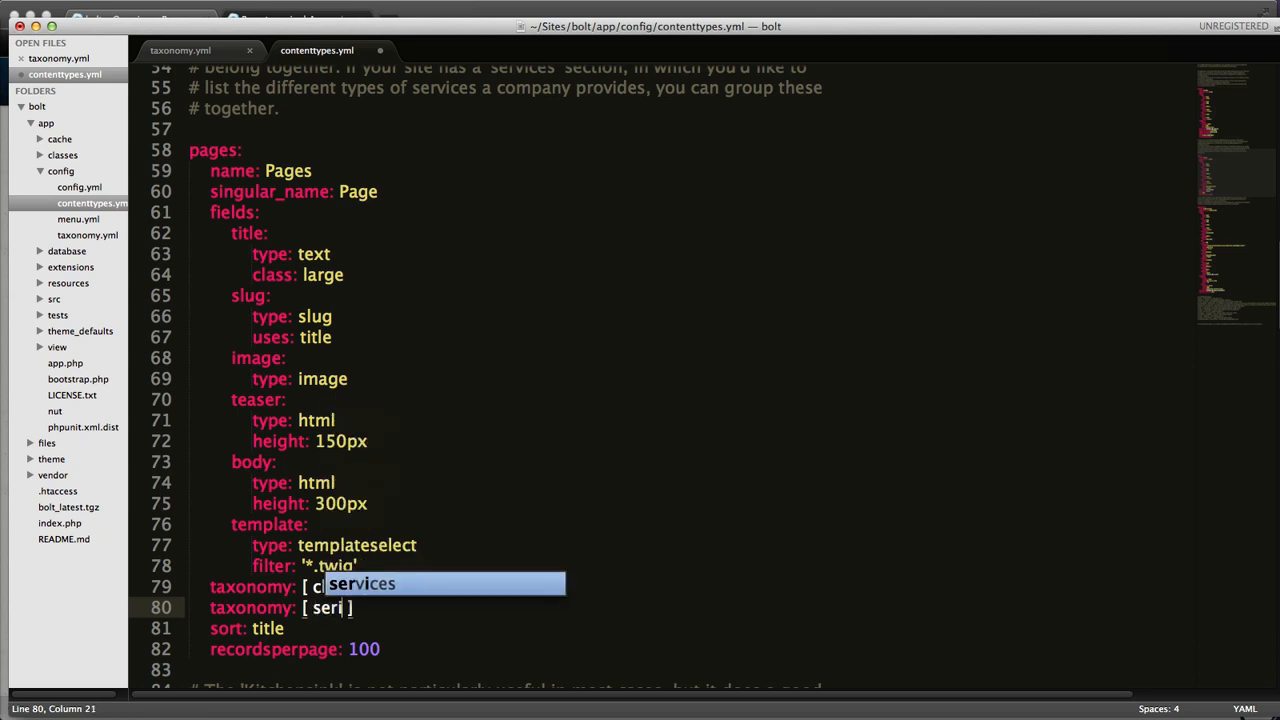
key(super+s)
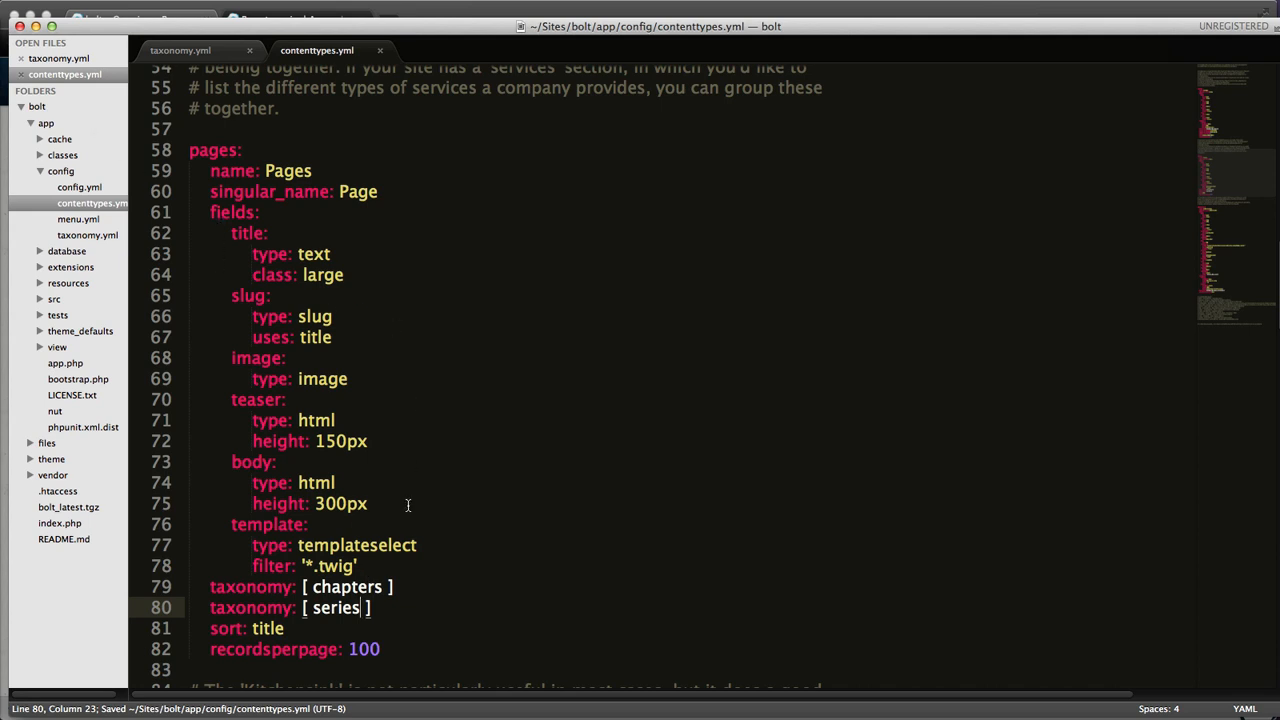
drag(412, 588, 333, 587)
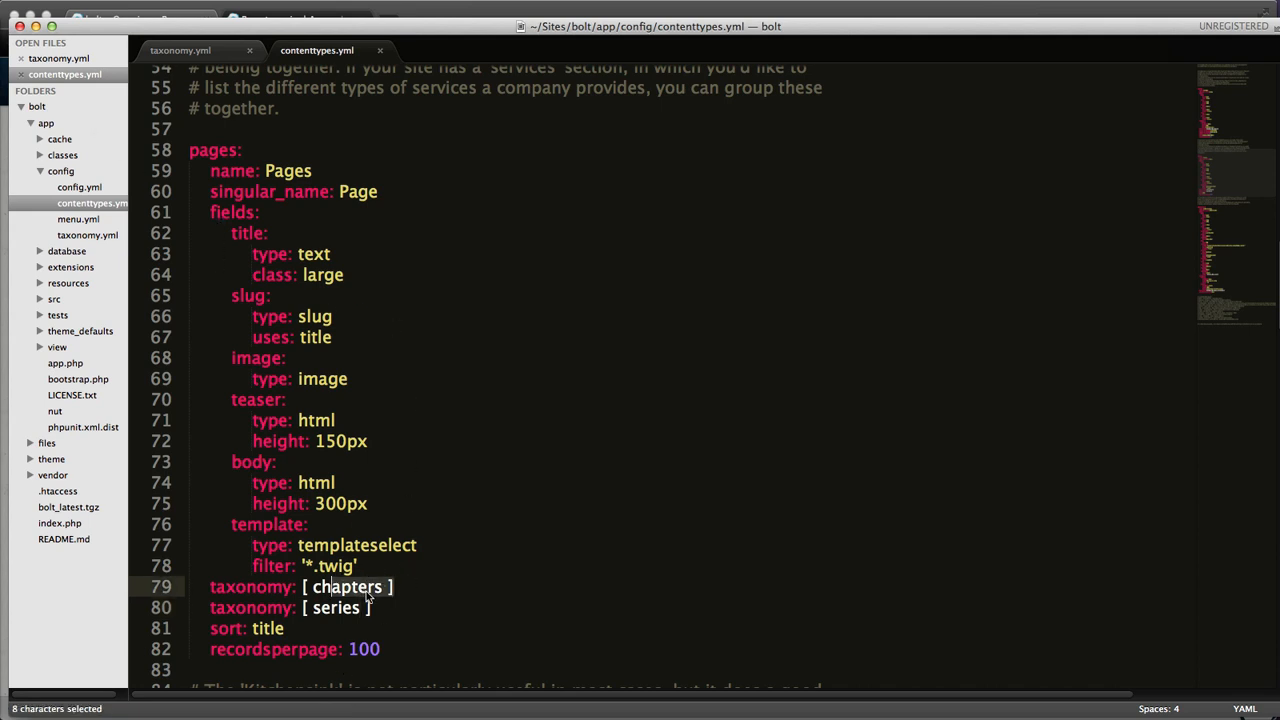
double_click(347, 608)
click(404, 610)
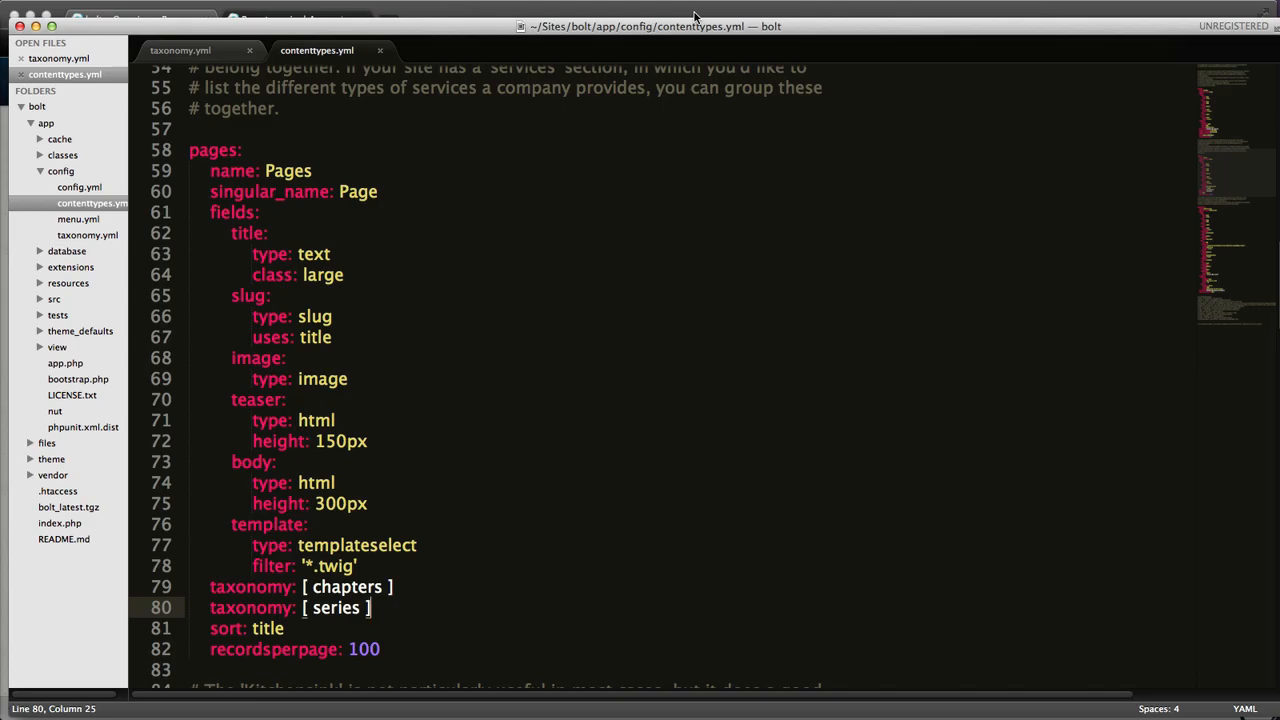
Step: Switch to the browser, open Our First Real Page for editing, and examine its Taxonomy section
key(super+Tab)
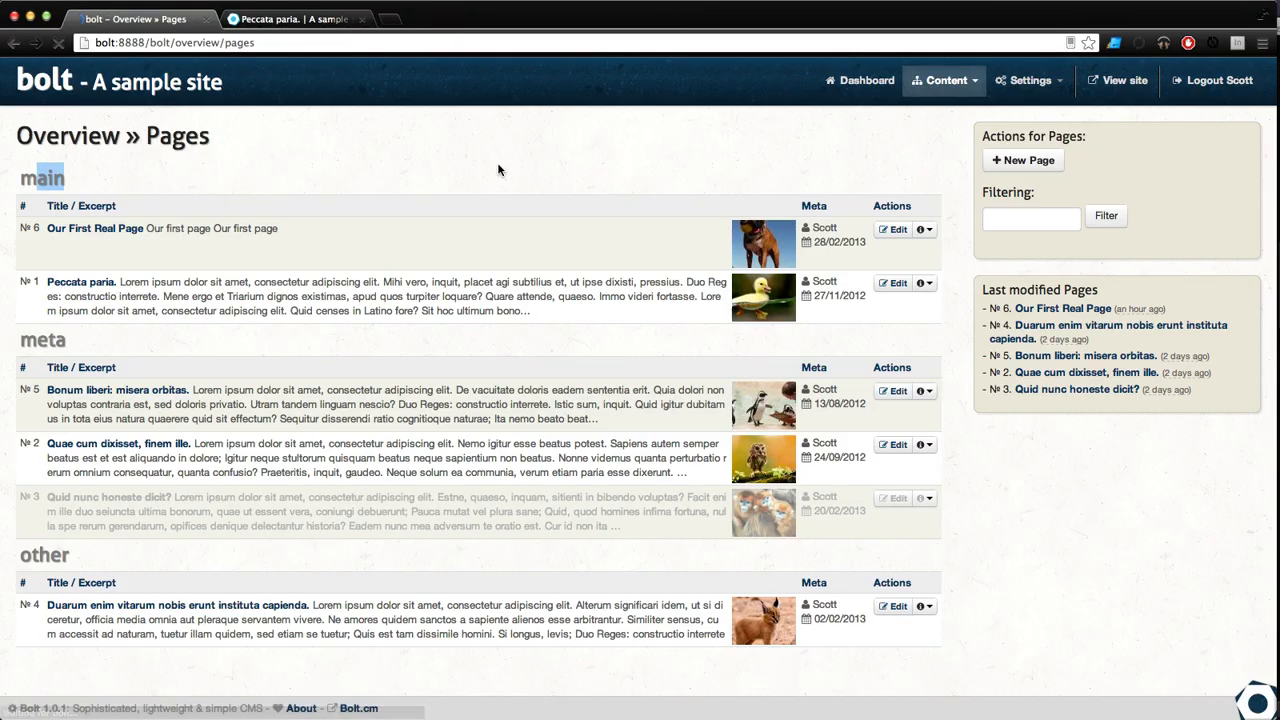
click(490, 187)
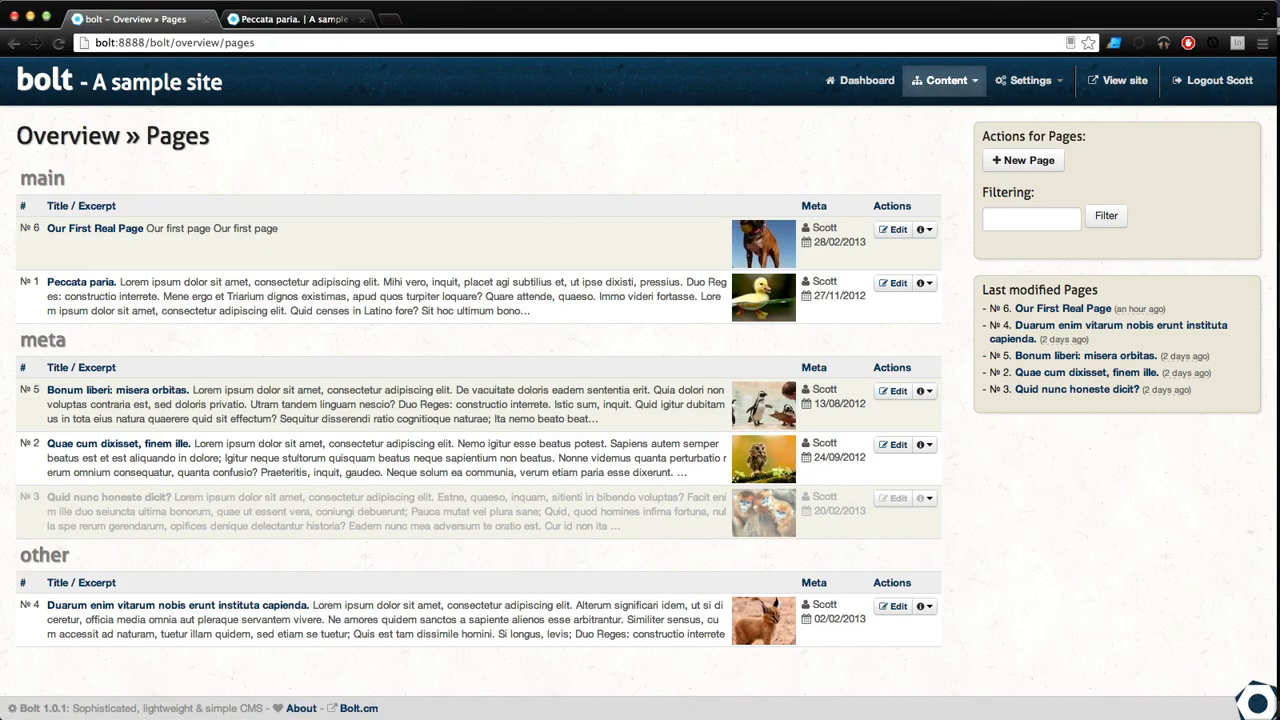
click(886, 231)
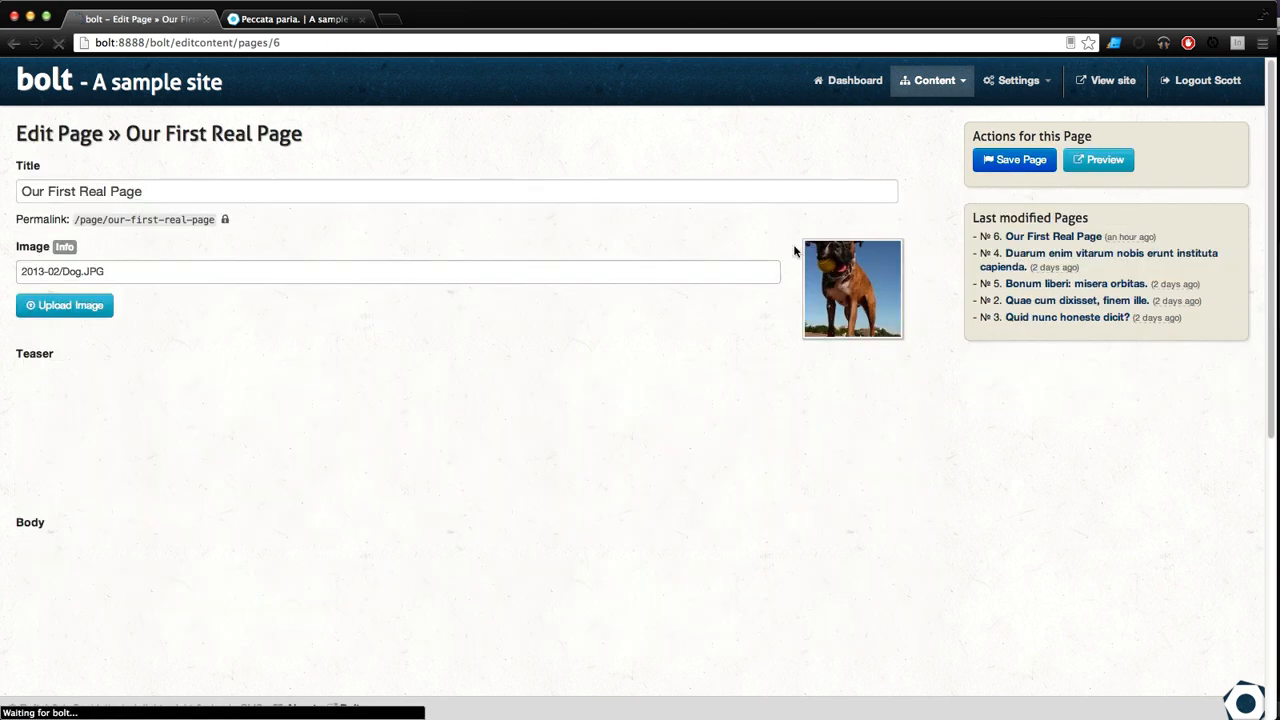
scroll(447, 390, down, 5)
scroll(447, 390, down, 6)
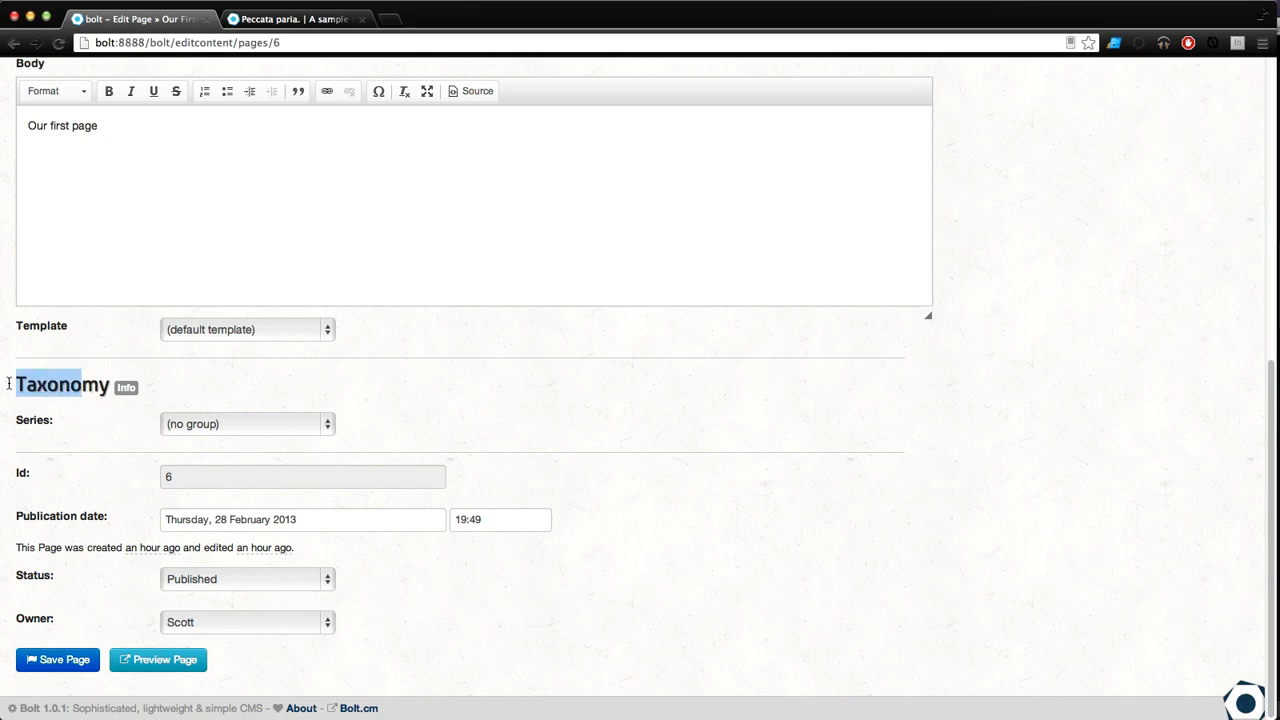
drag(88, 390, 9, 383)
drag(58, 417, 141, 438)
Step: Choose bolt as the Series of Our First Real Page
click(290, 429)
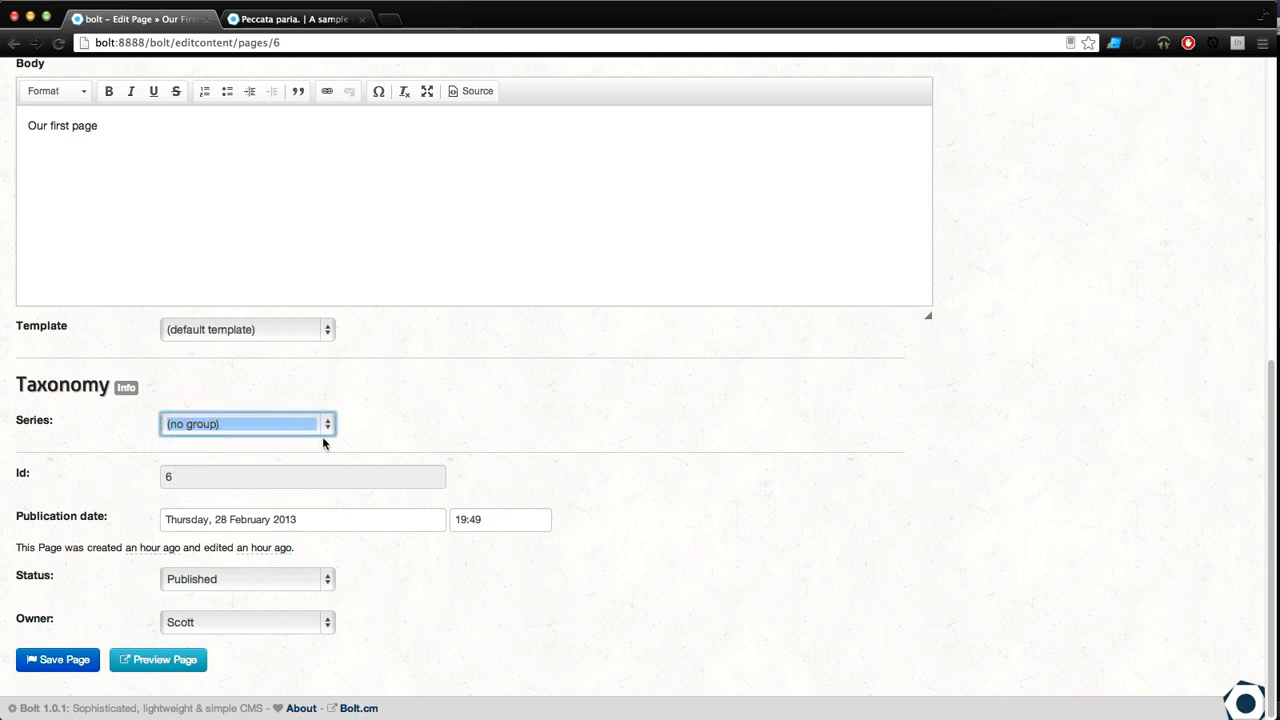
click(305, 430)
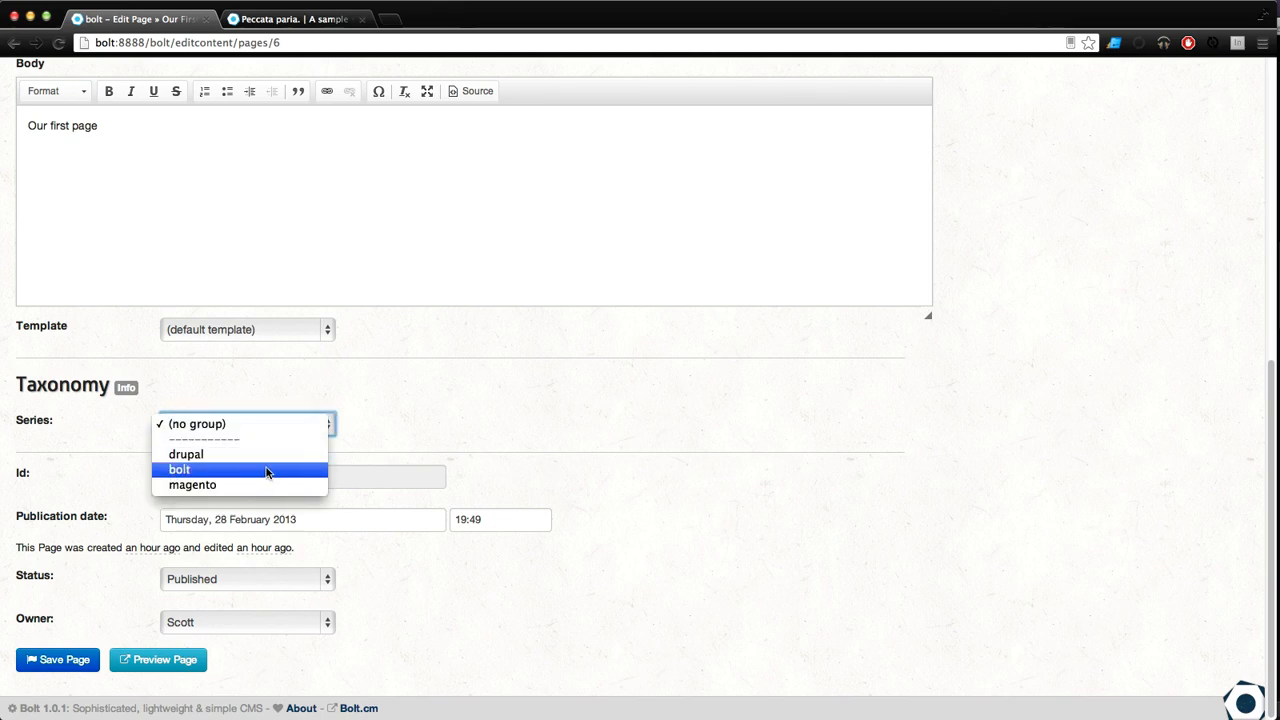
click(266, 470)
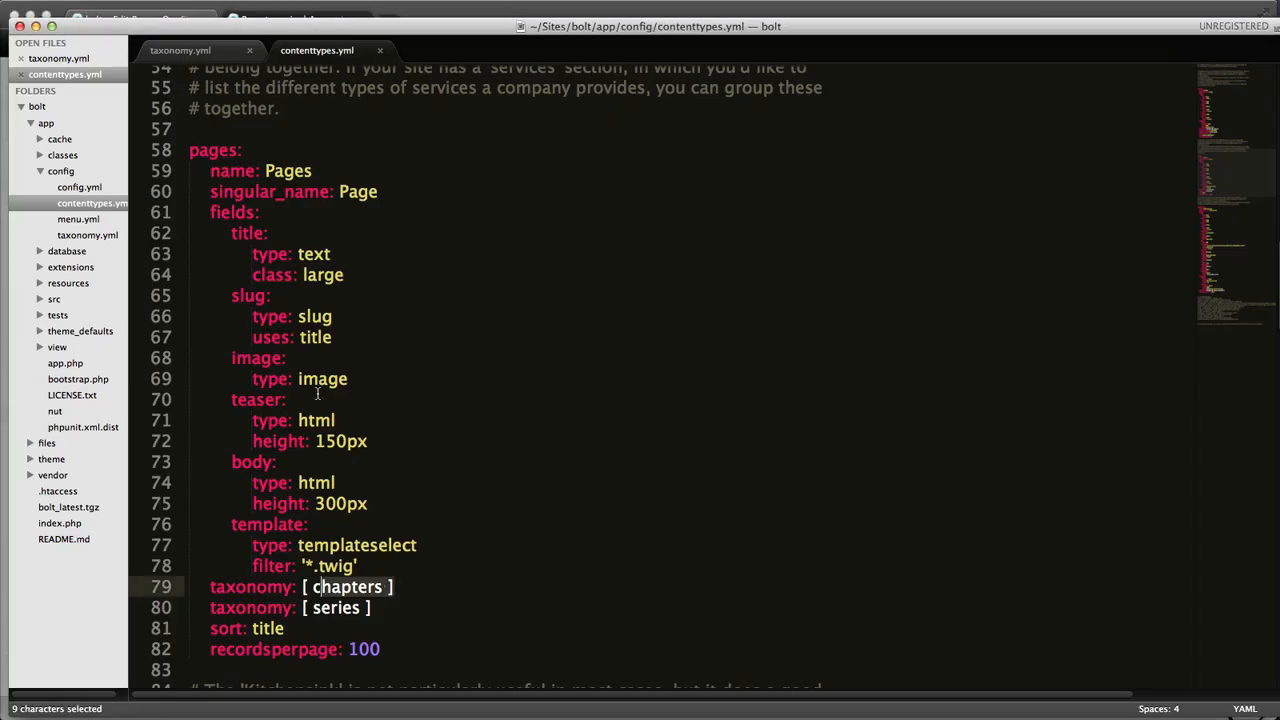
Step: Return to Sublime Text, delete the taxonomy: [ chapters ] line from the pages content type, and save contenttypes.yml
click(368, 441)
drag(383, 587, 367, 587)
key(shift+super+Left)
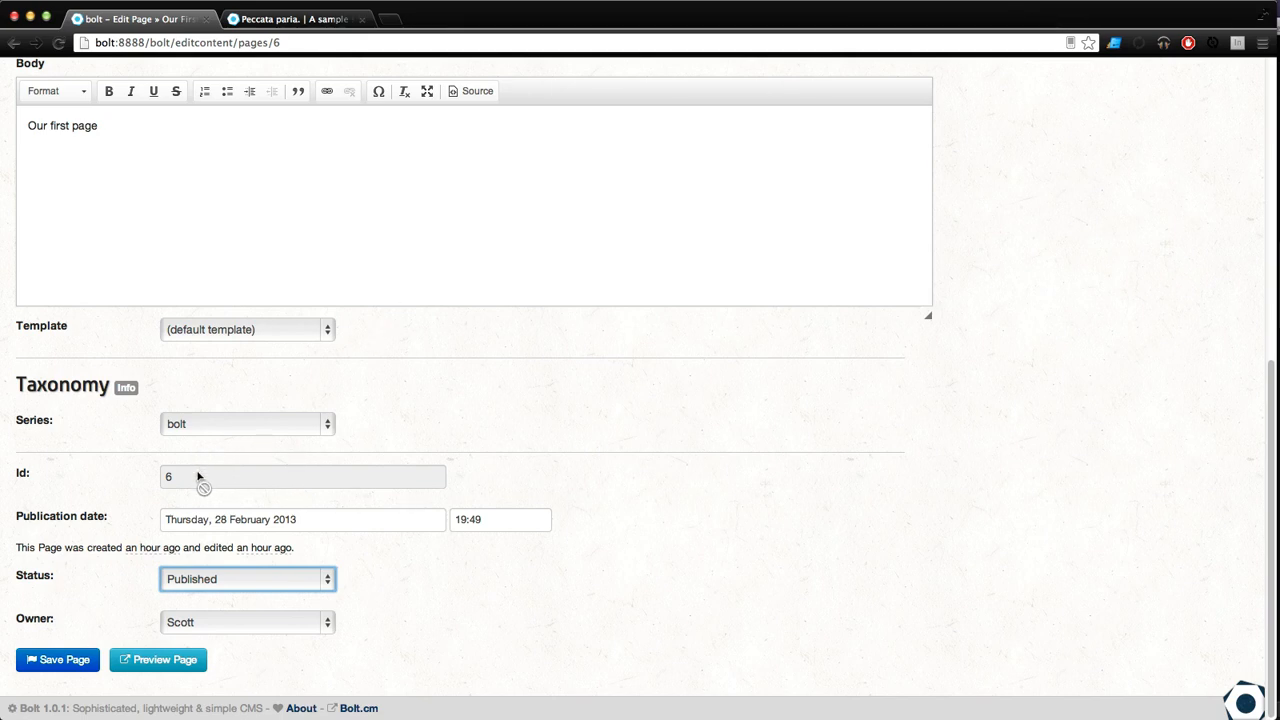
key(super+Tab)
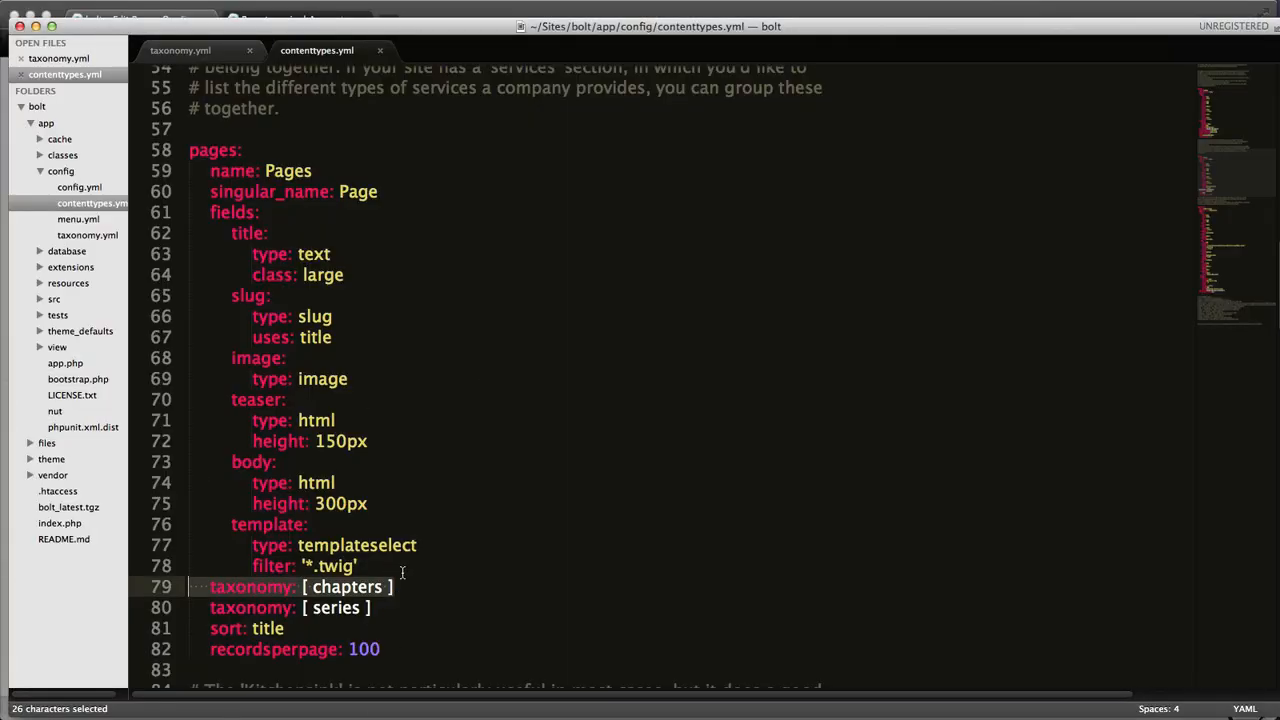
key(BackSpace)
key(super+s)
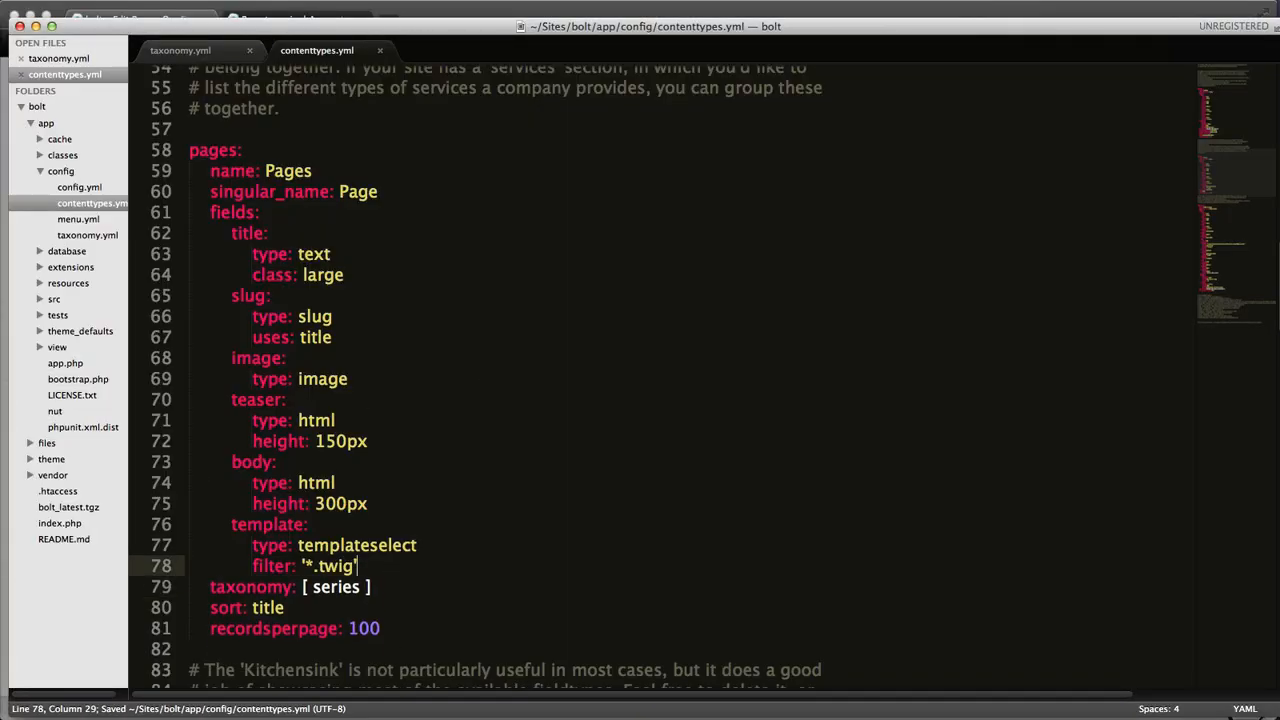
Step: Reload the page's edit form in the browser, set its Series to drupal, and save the page
key(super+Tab)
key(super+r)
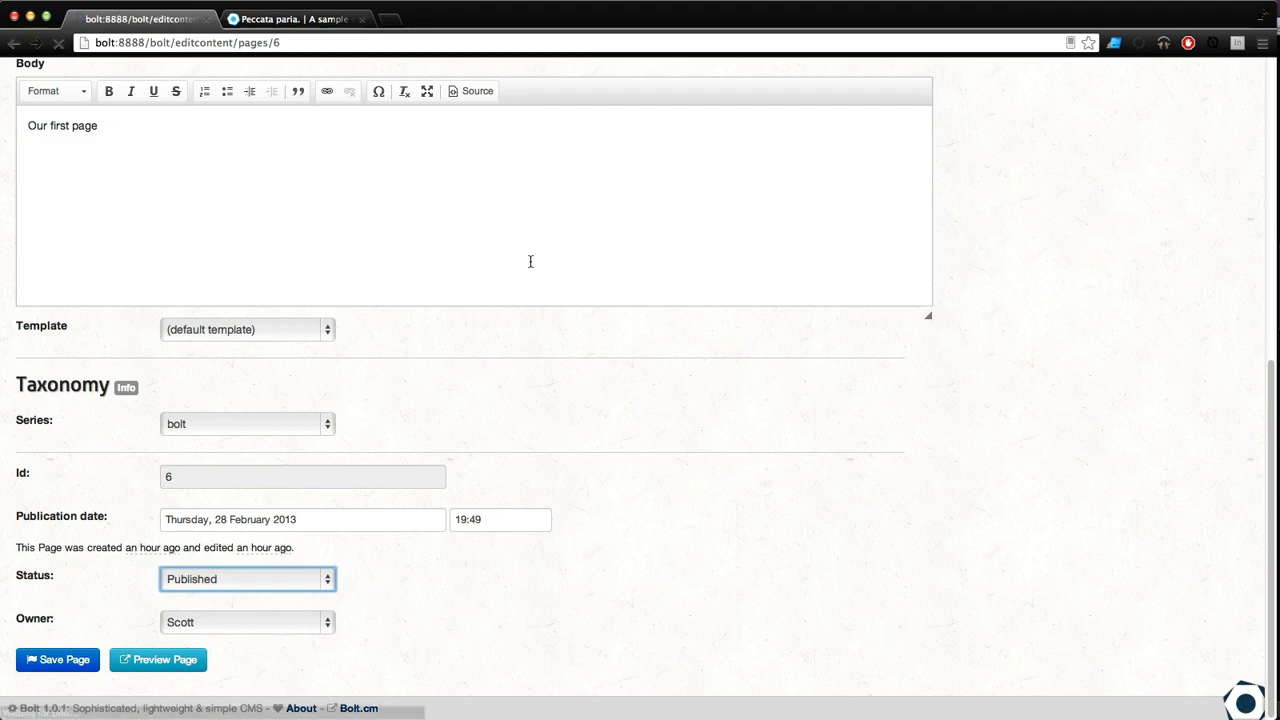
scroll(237, 657, down, 2)
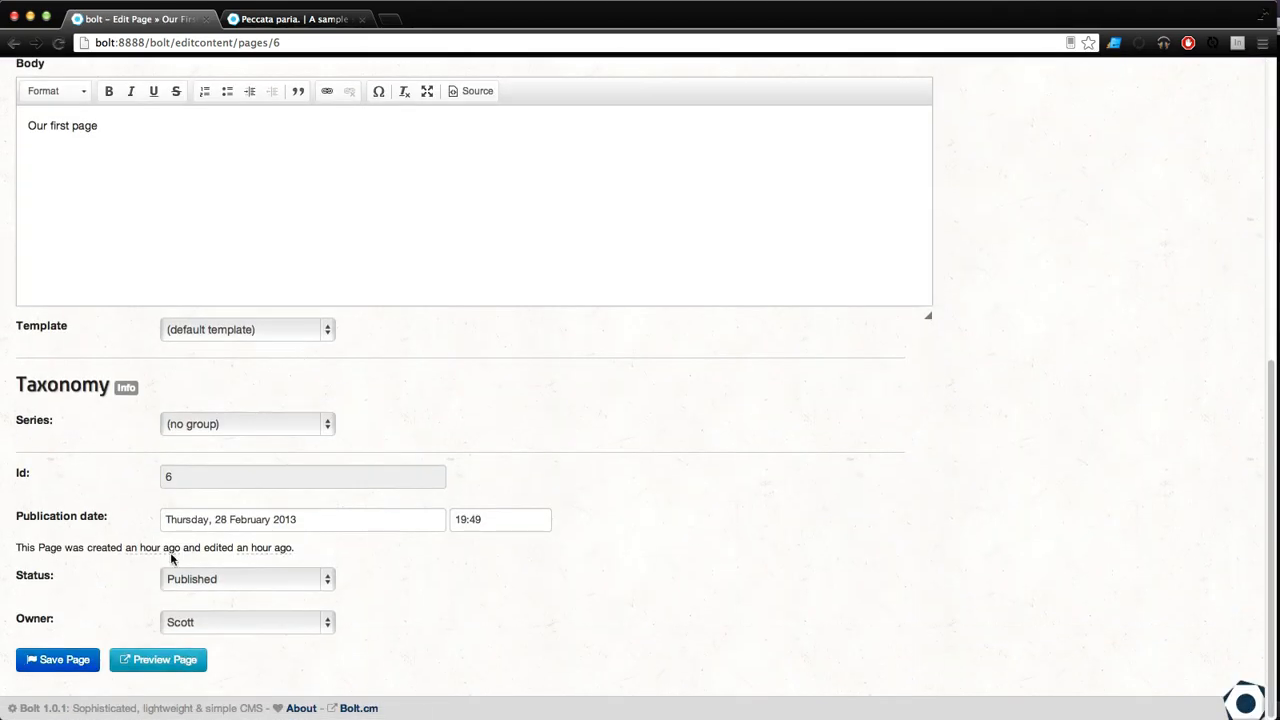
click(198, 428)
click(188, 454)
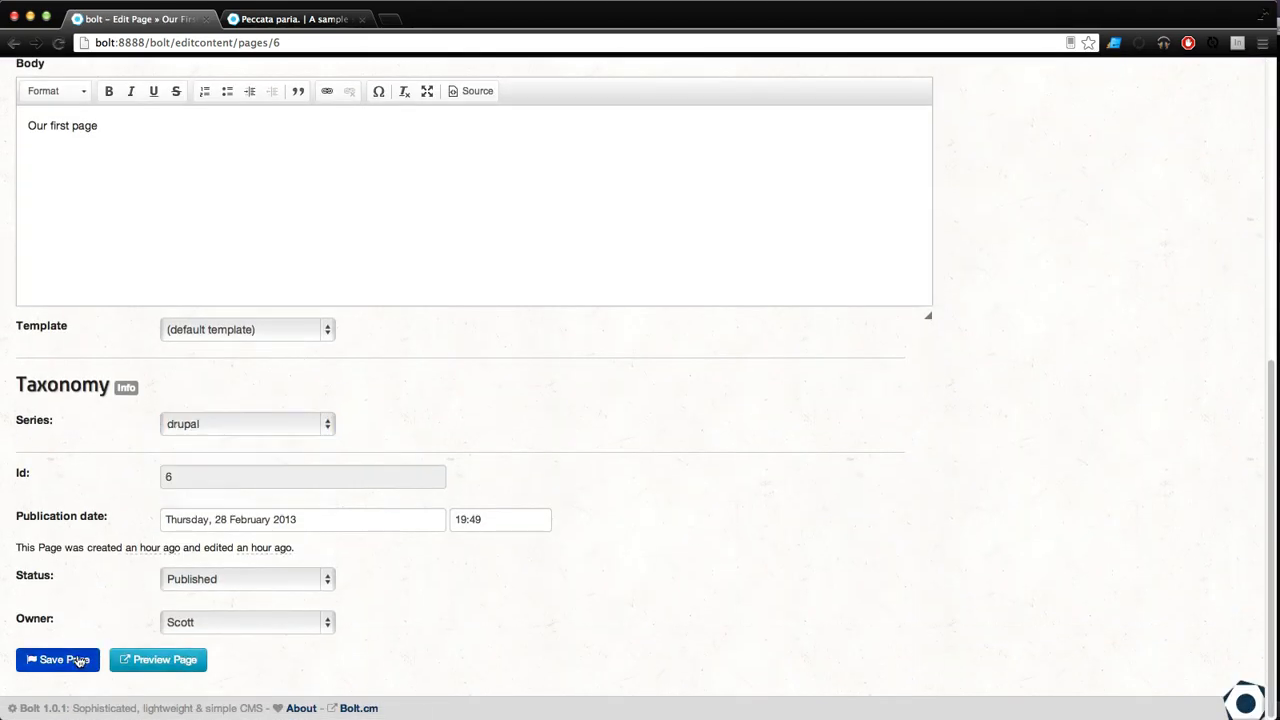
click(82, 660)
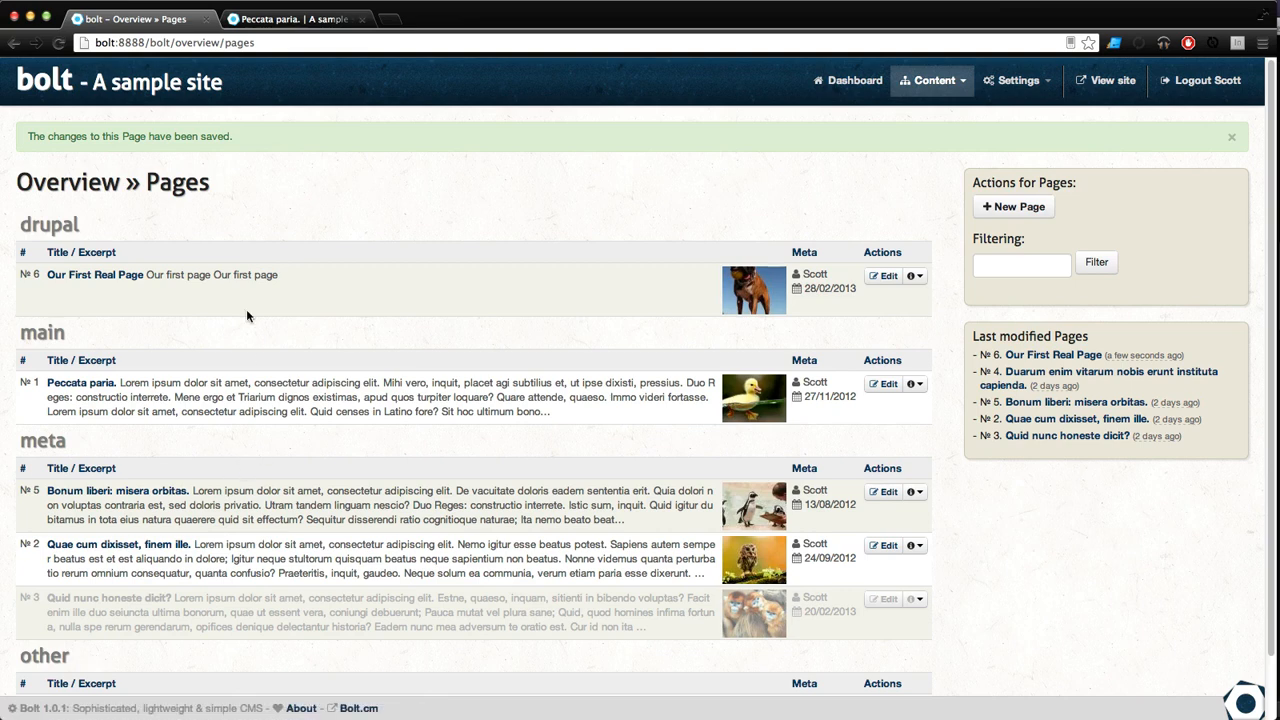
Step: Review how the Pages overview groups its entries, starting with the drupal group
drag(80, 226, 31, 226)
triple_click(197, 178)
scroll(288, 292, down, 2)
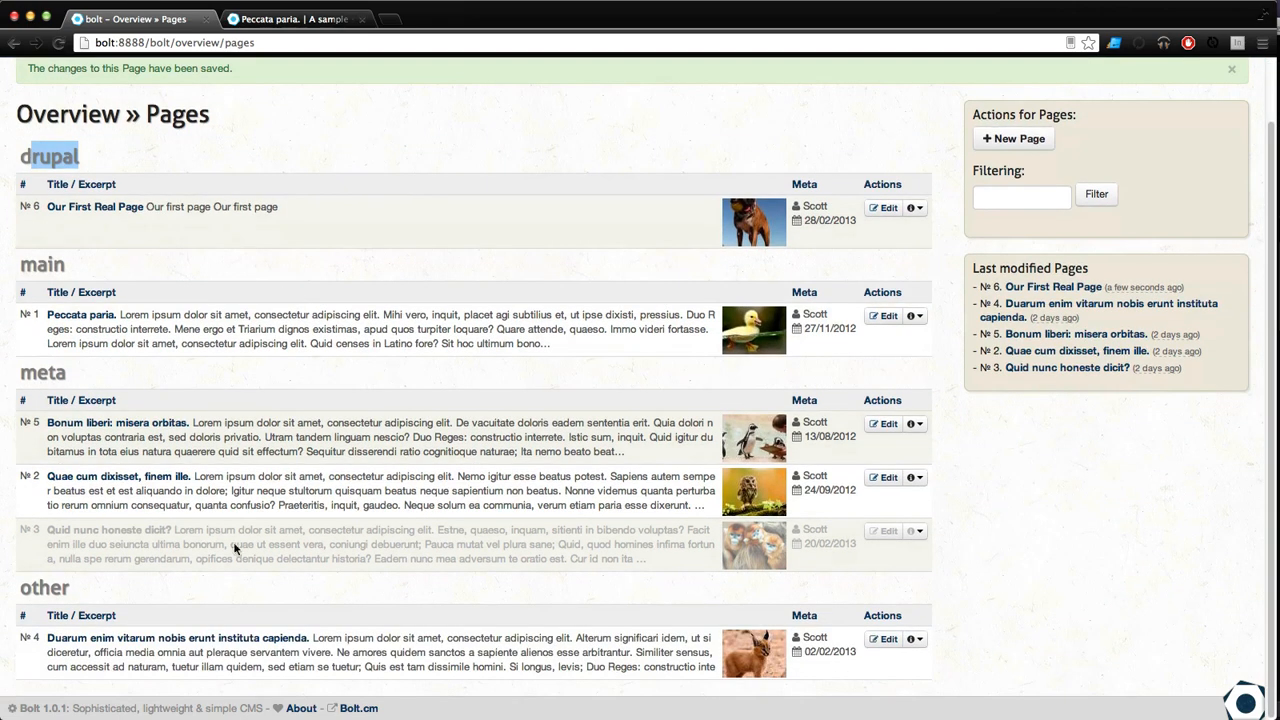